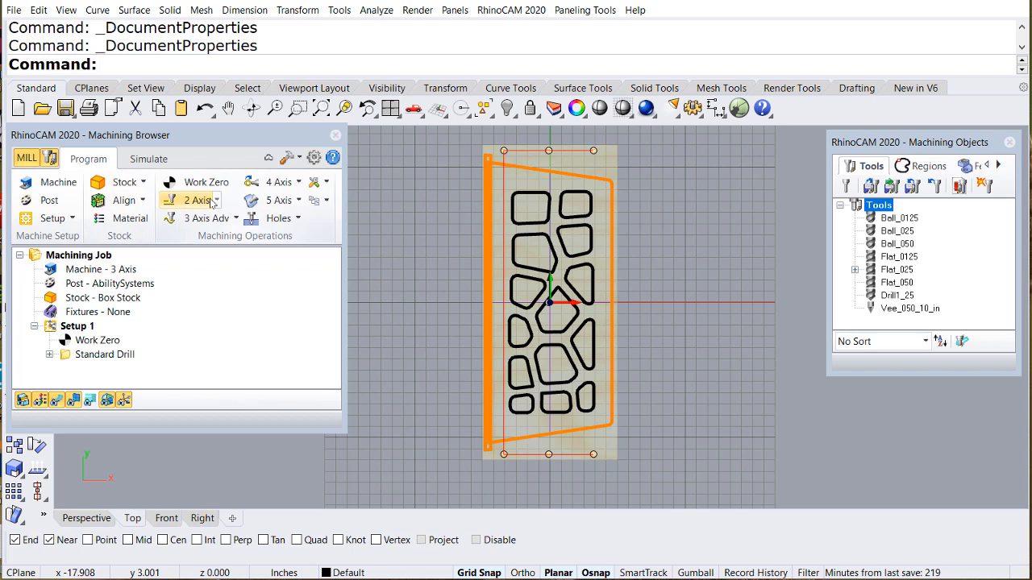
Step: Start a 2 Axis Pocketing operation and select all the black closed curves inside the panel as its machining regions
click(217, 203)
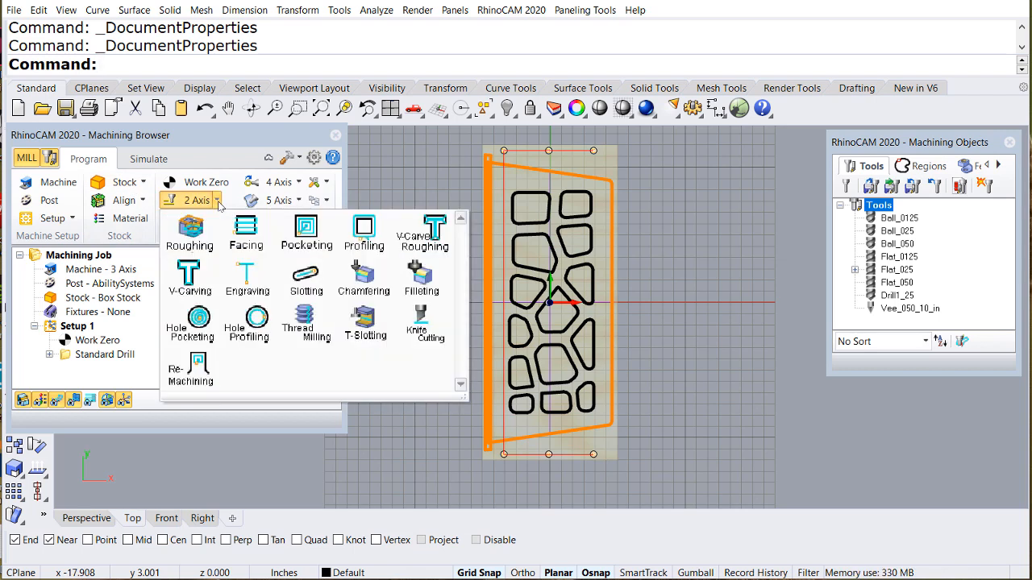
click(309, 232)
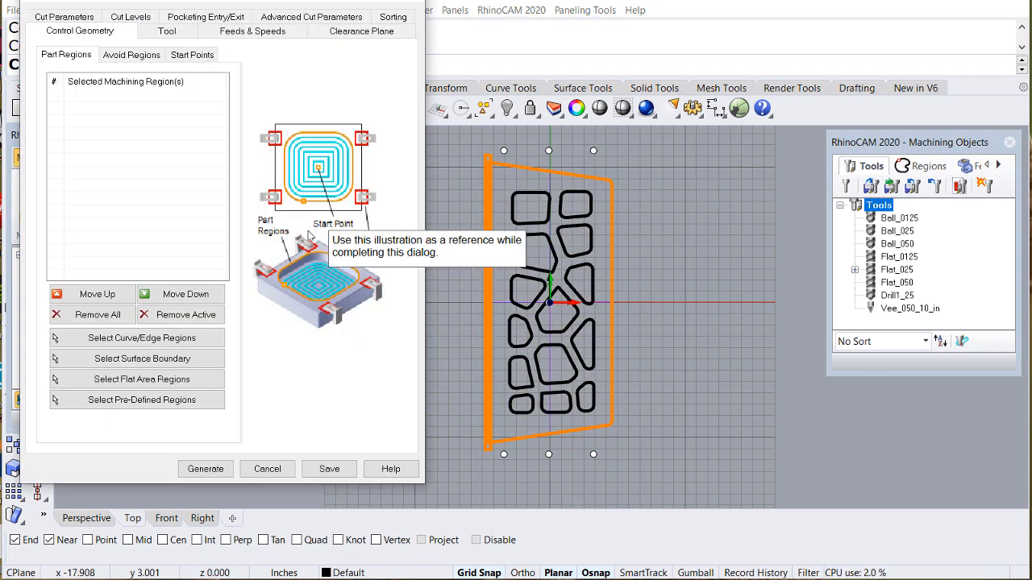
click(116, 342)
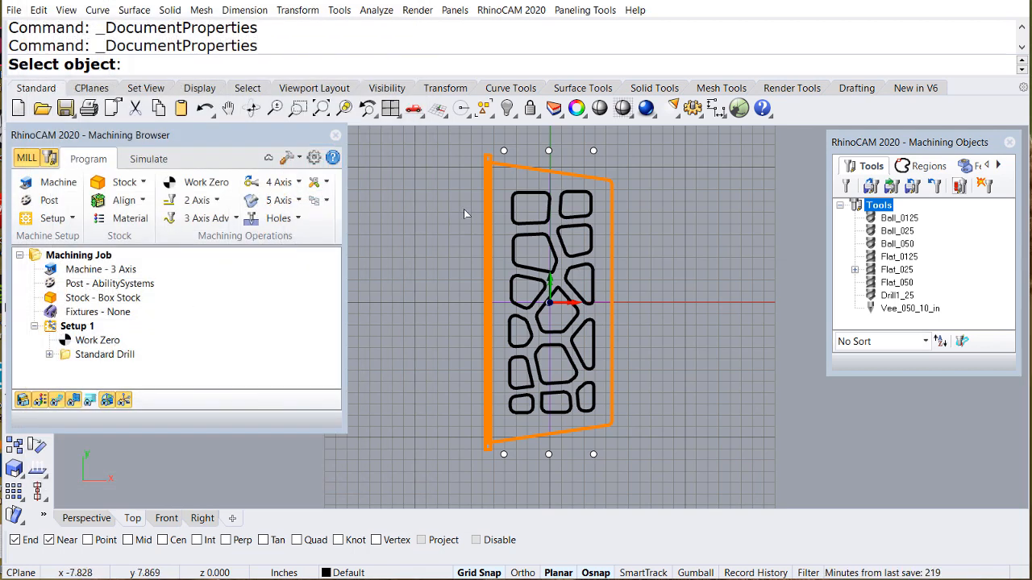
drag(466, 182, 638, 420)
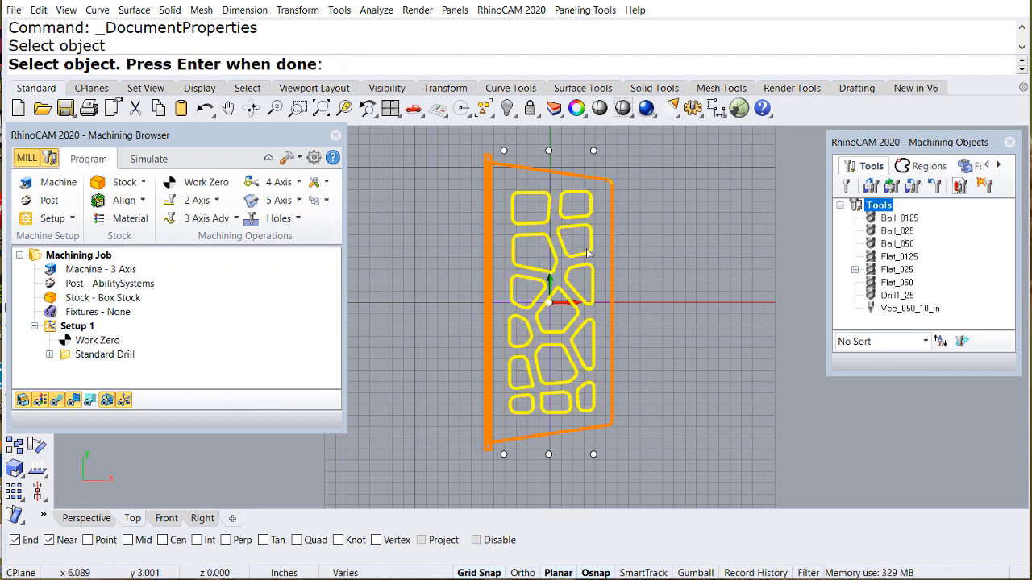
key(Return)
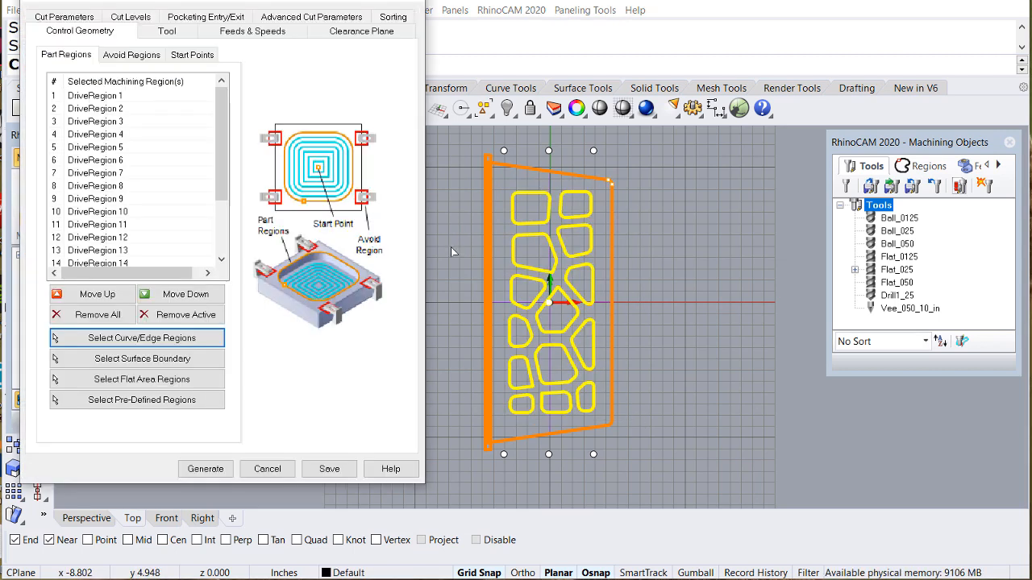
Step: Choose the Flat_025 tool and load its feeds and speeds from the table for wood stock and carbide tool material
click(167, 31)
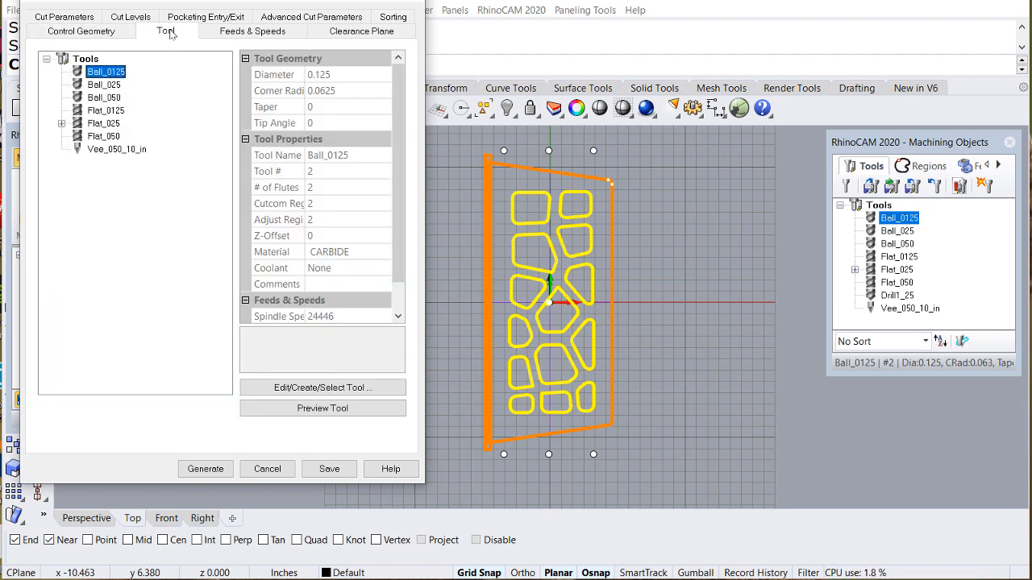
click(113, 123)
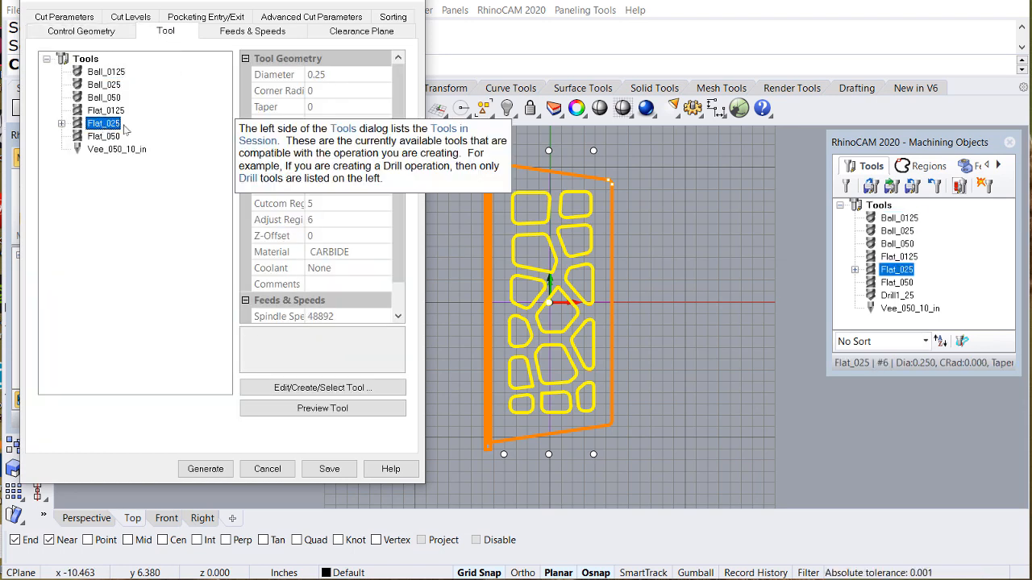
click(222, 31)
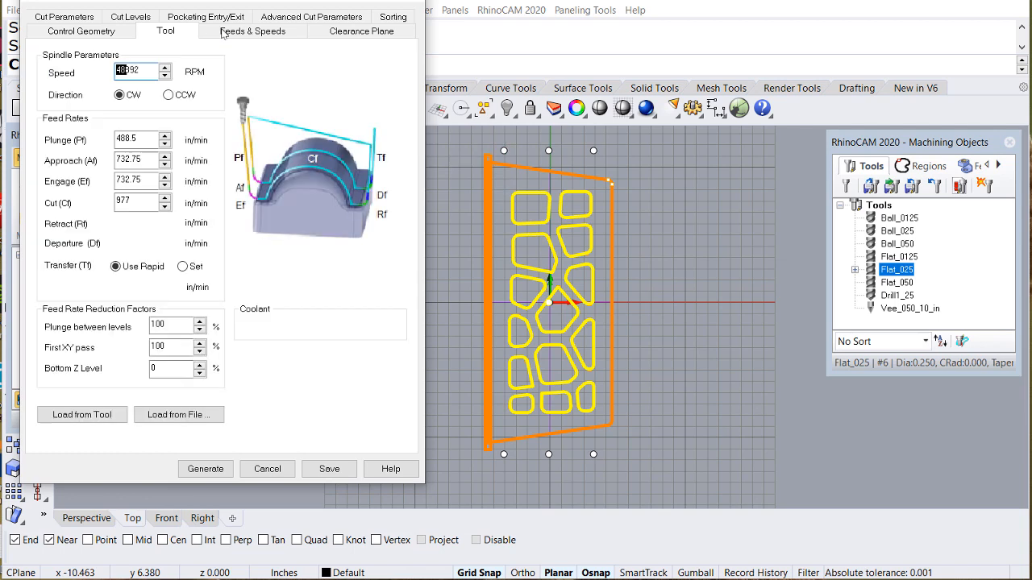
click(160, 413)
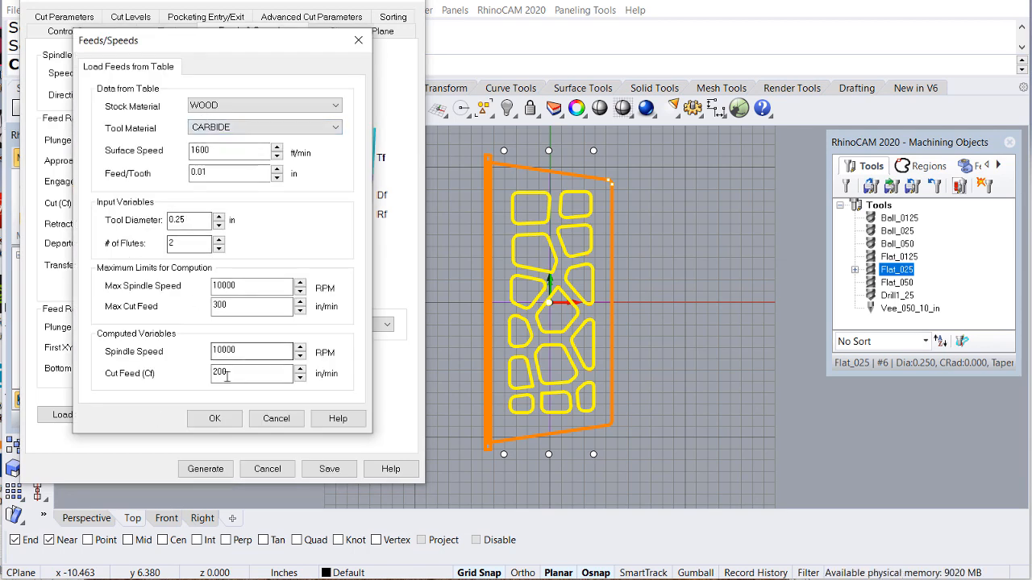
click(215, 419)
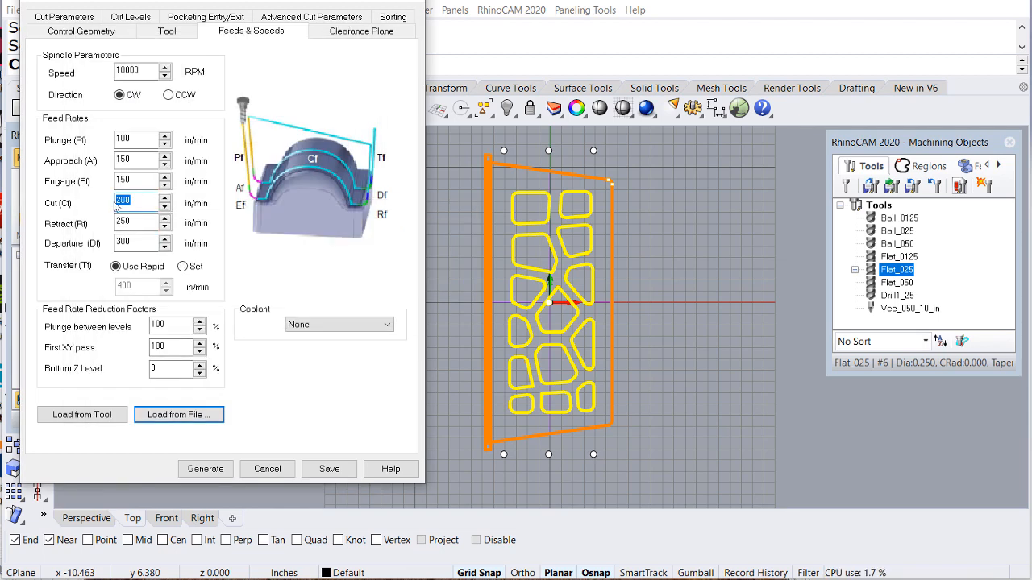
Step: Set the cut feed rate to 120 in/min and both the retract and departure feed rates to 150 in/min
text(120)
key(Tab)
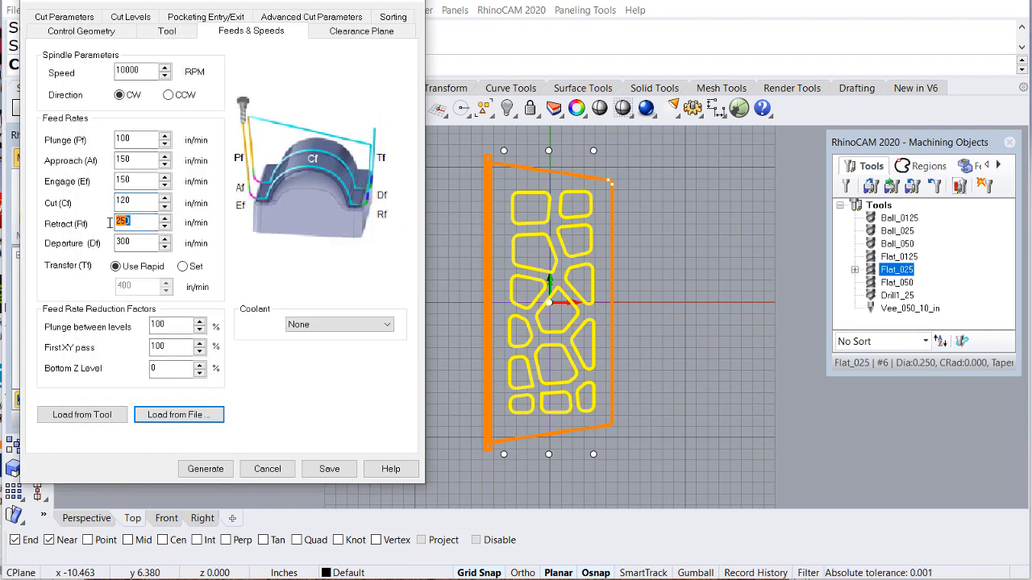
text(150)
key(Tab)
text(15)
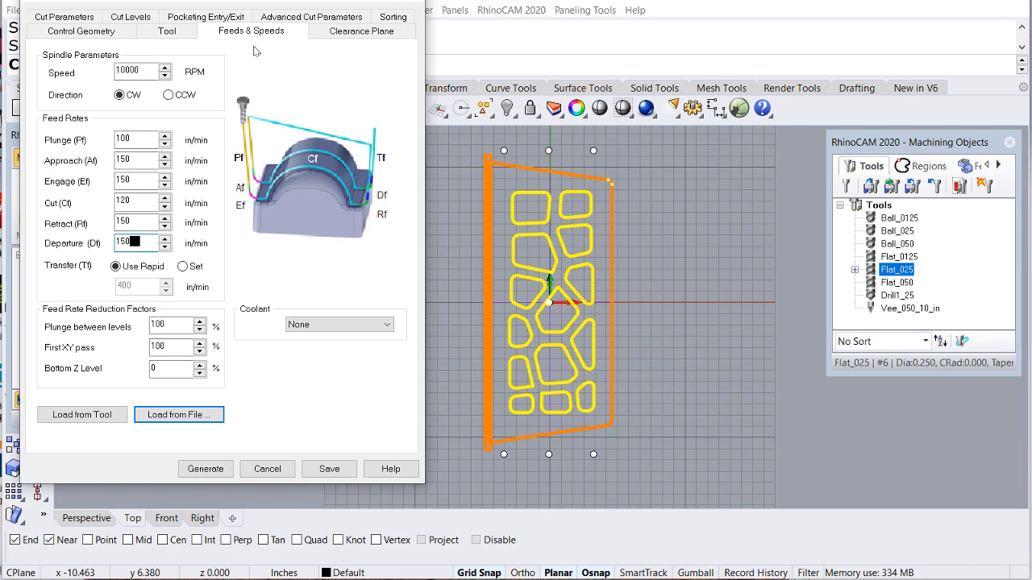
Step: Review the clearance plane and cut pattern options, and set the stepover distance to 35% of the tool diameter
click(335, 32)
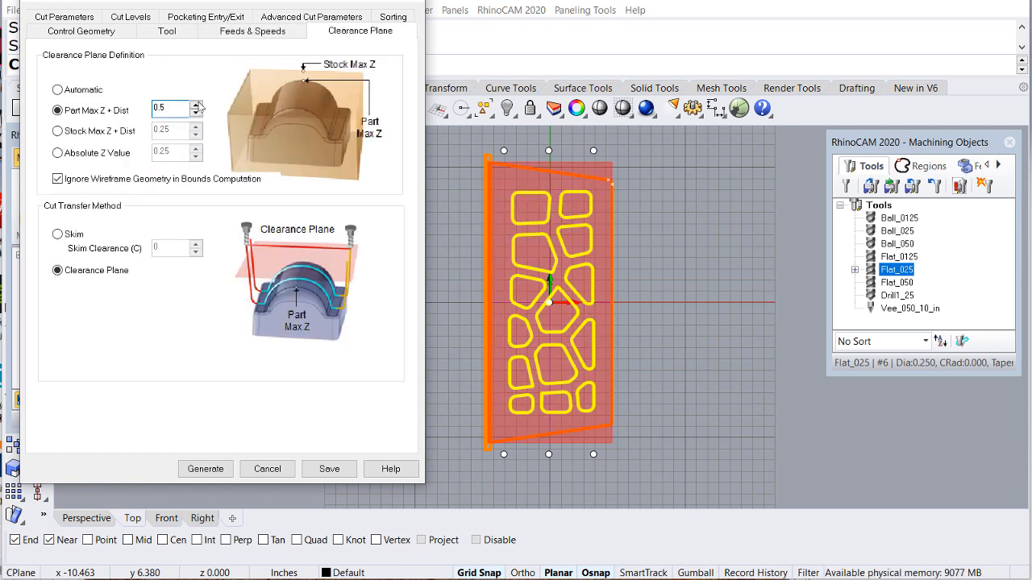
double_click(163, 107)
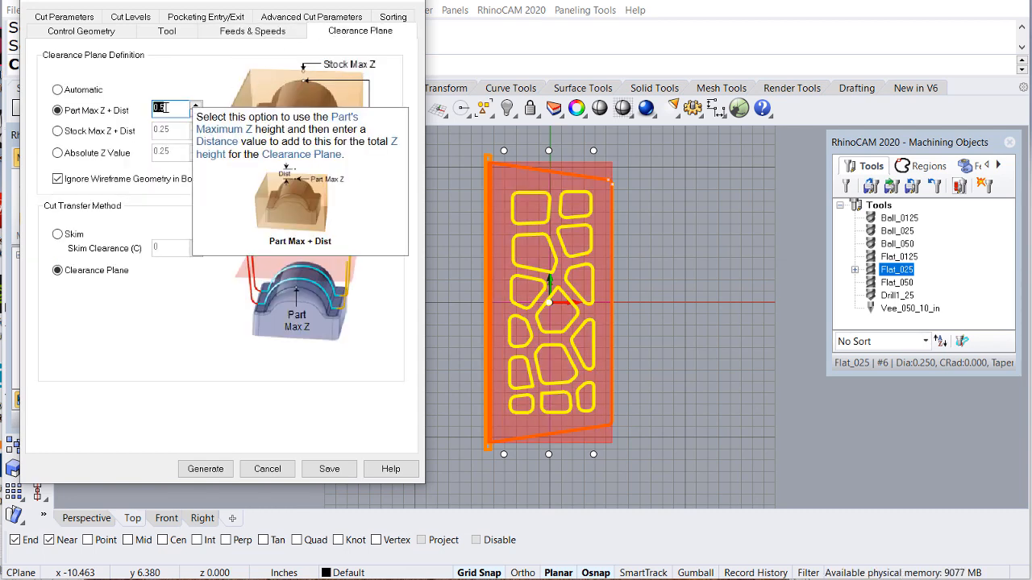
click(77, 21)
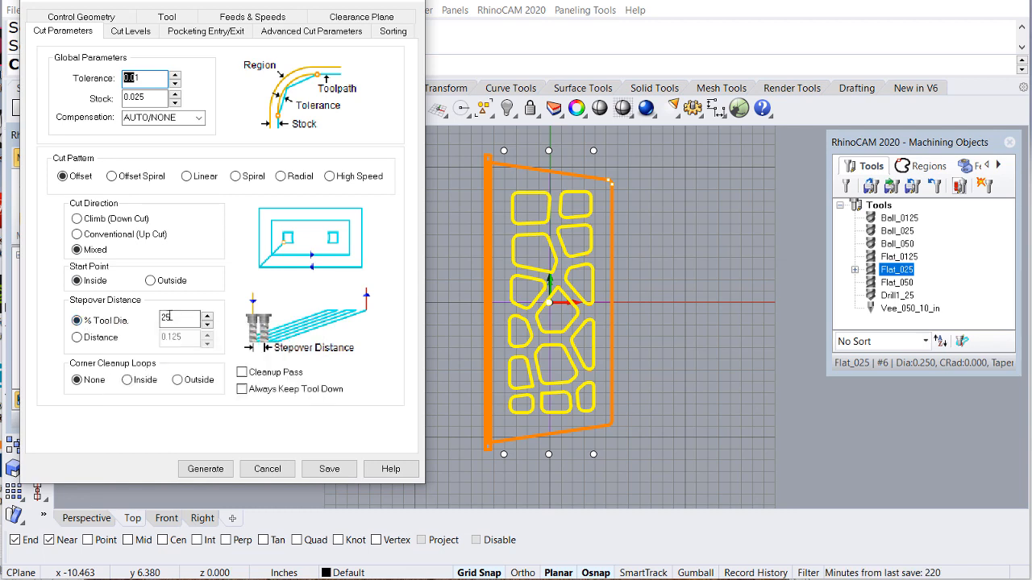
drag(170, 316, 156, 320)
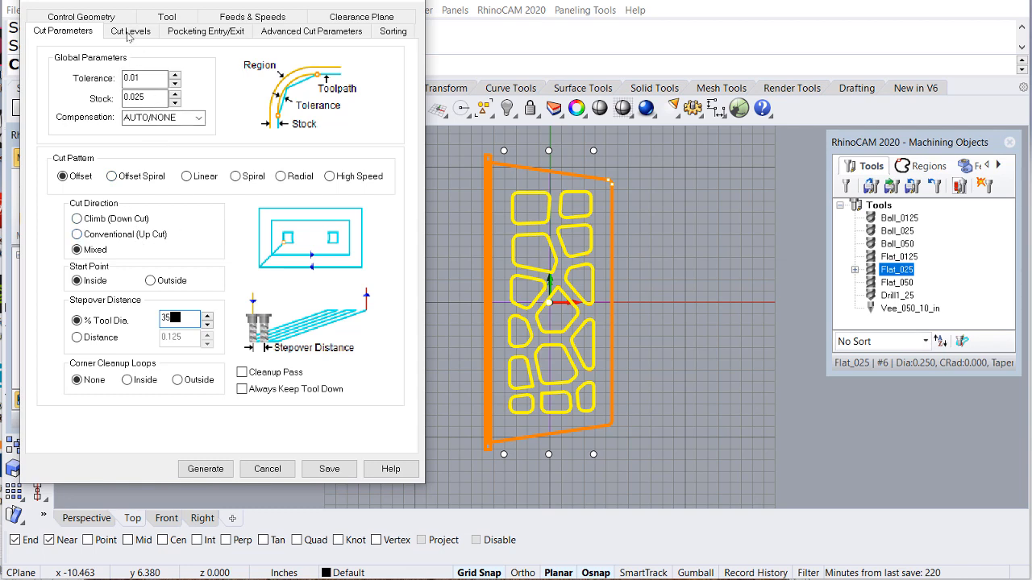
mouse_move(81, 184)
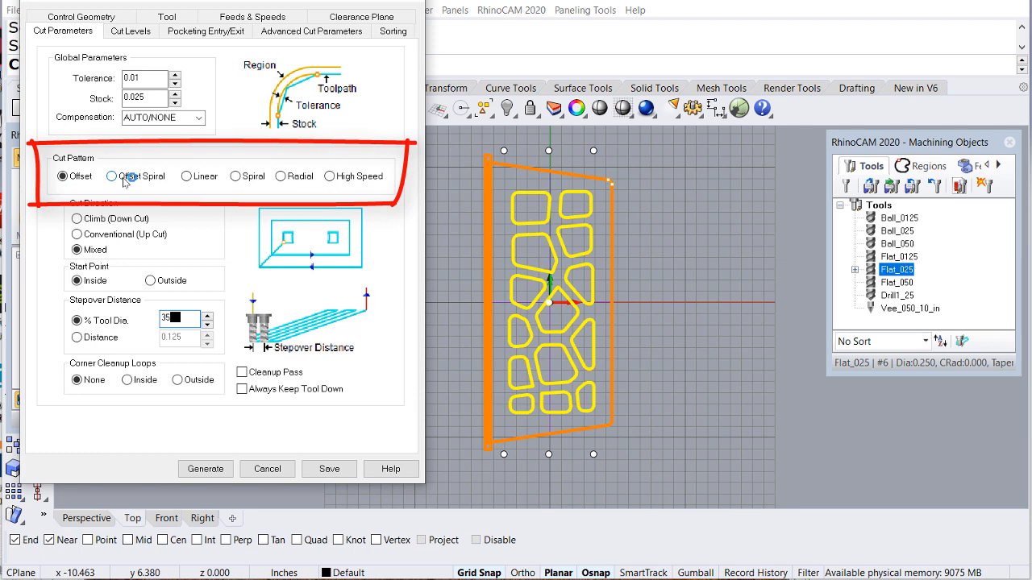
mouse_move(122, 182)
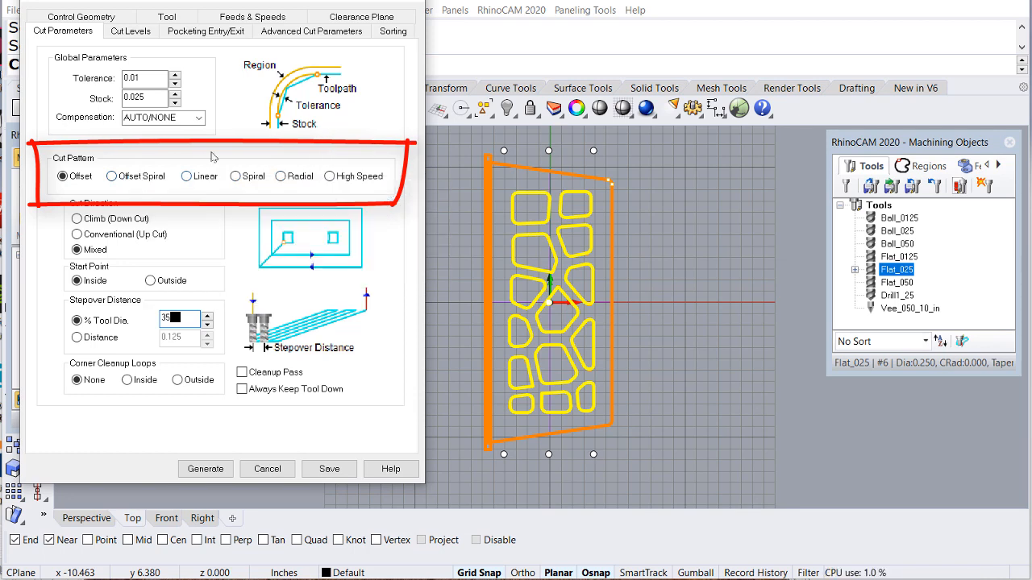
mouse_move(236, 181)
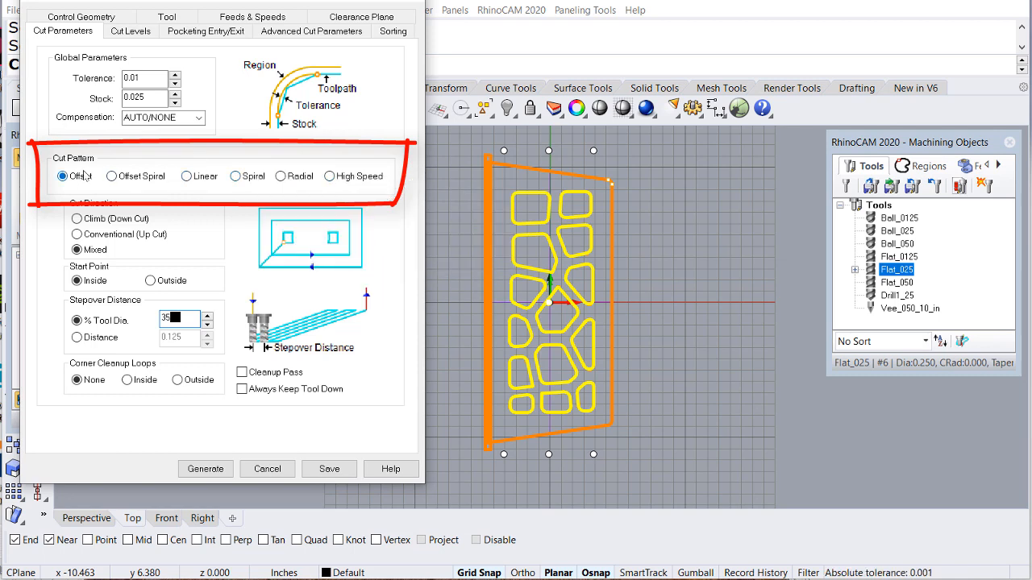
Step: Set the cut geometry location to Pick Top, using the upper corner point of the part in the Perspective view
click(127, 33)
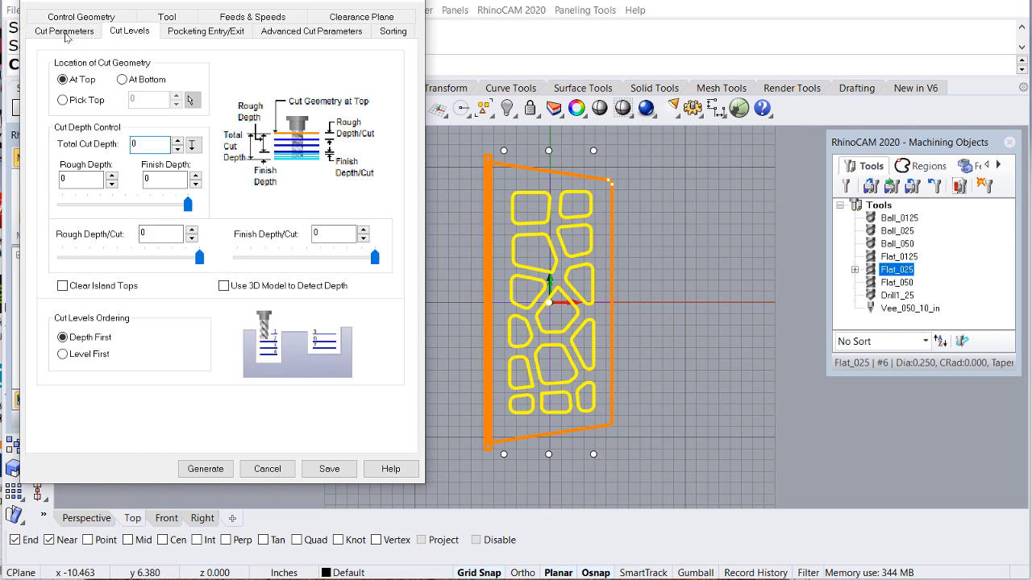
click(63, 102)
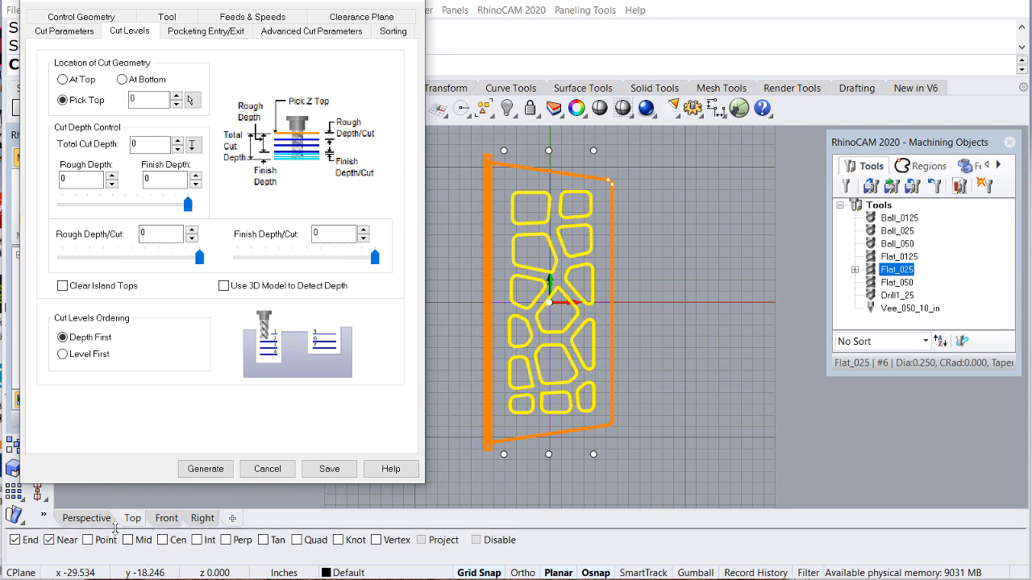
click(86, 519)
right_drag(548, 403, 574, 381)
scroll(598, 319, up, 5)
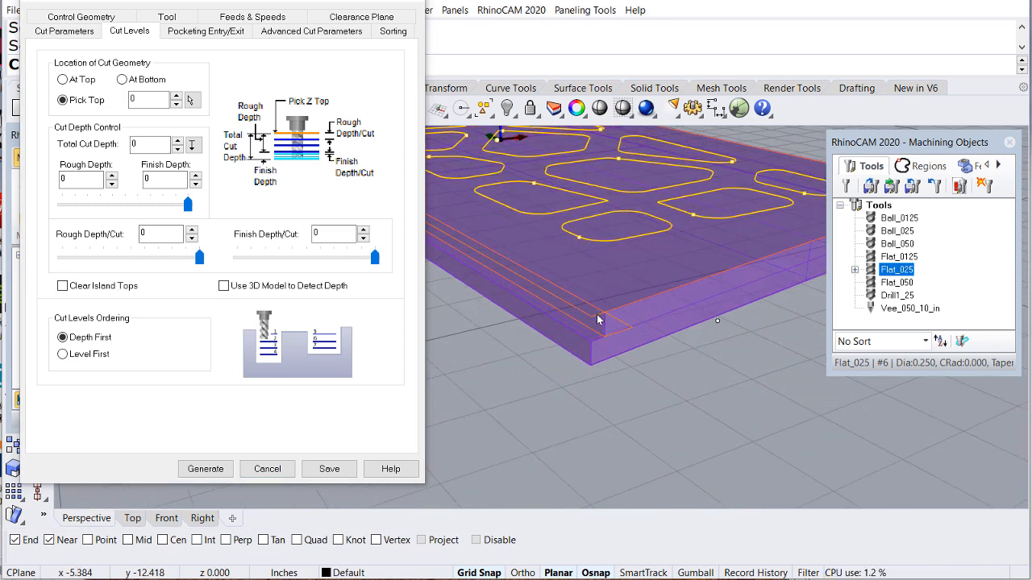
click(190, 99)
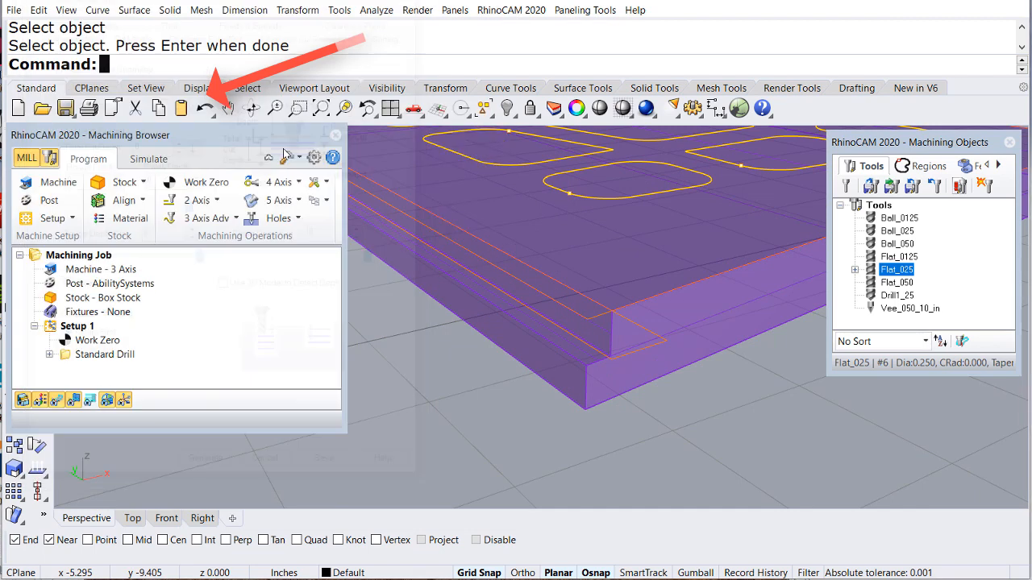
click(612, 310)
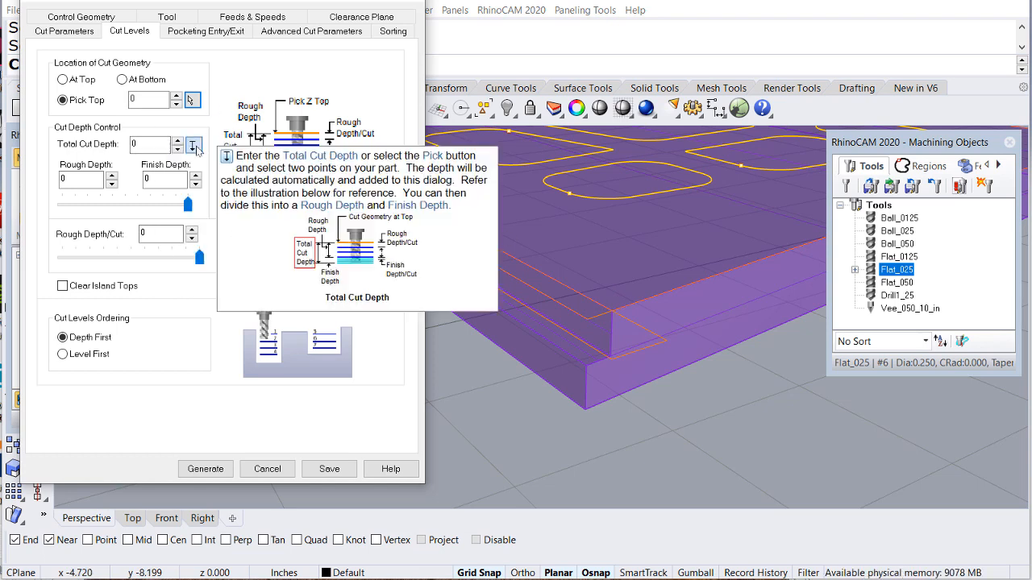
Step: Define the 0.375 total cut depth from the part corner's upper and lower points, and set the rough depth per cut to 0.1125
click(193, 146)
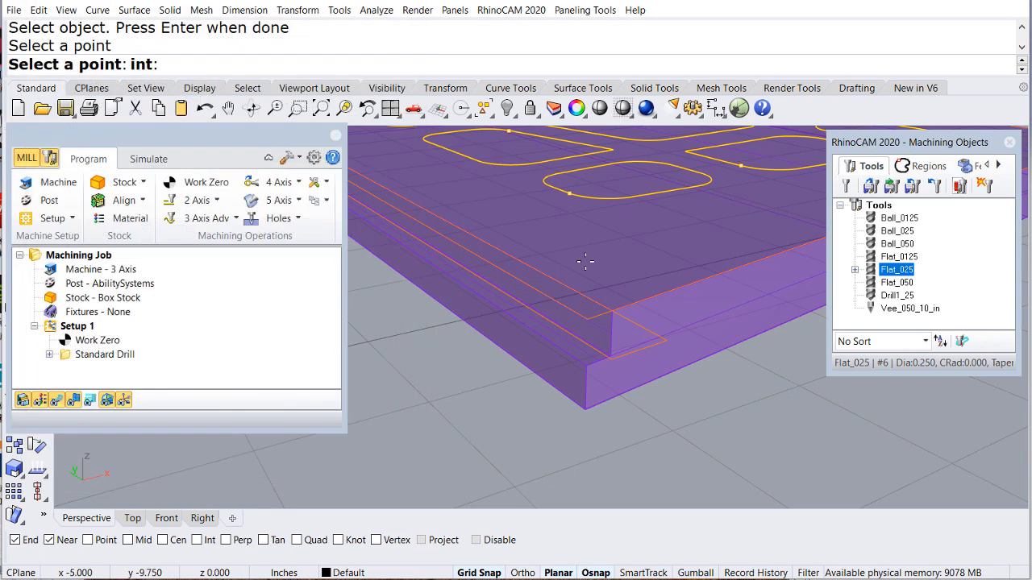
click(613, 310)
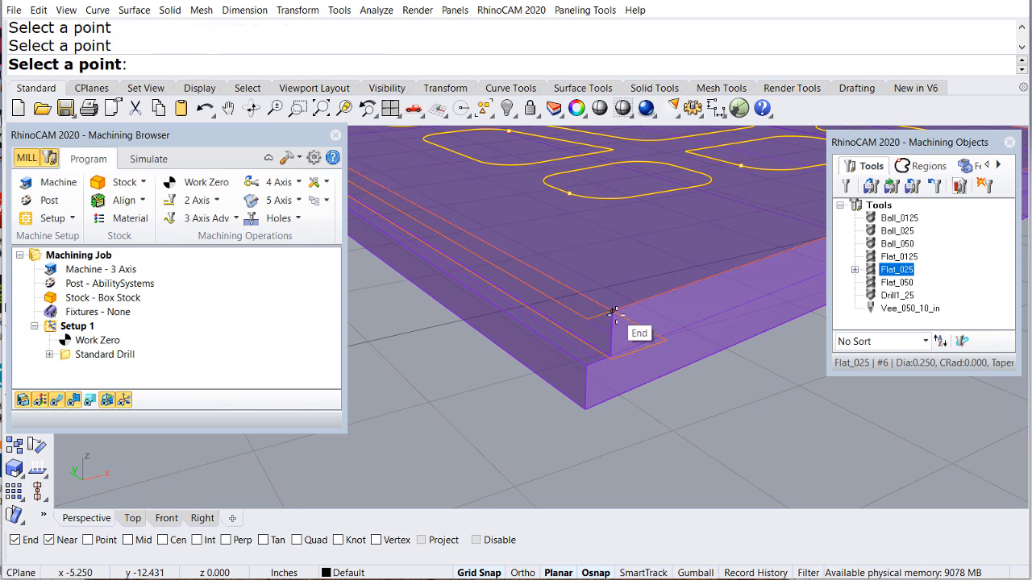
click(610, 355)
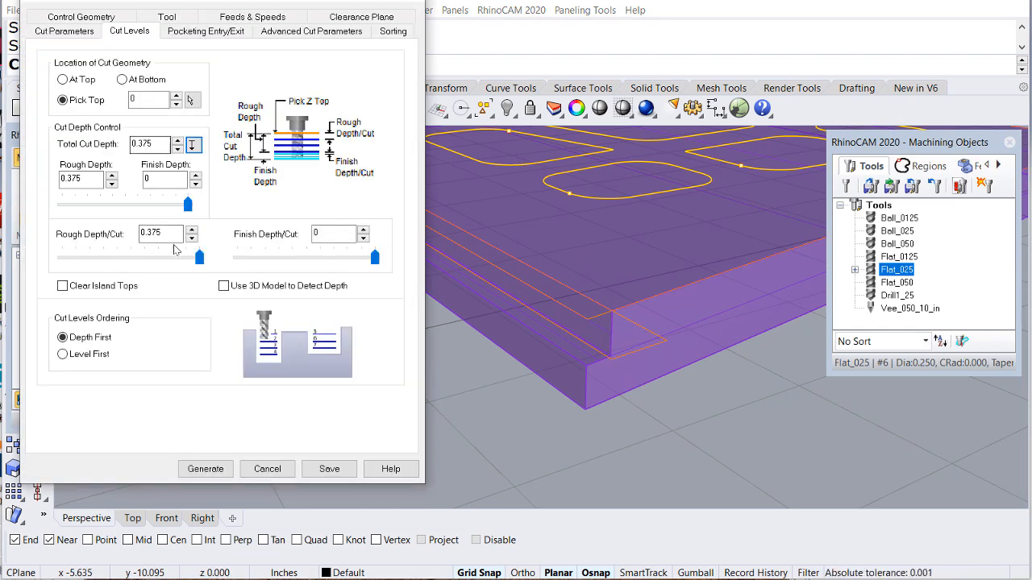
drag(199, 259, 117, 261)
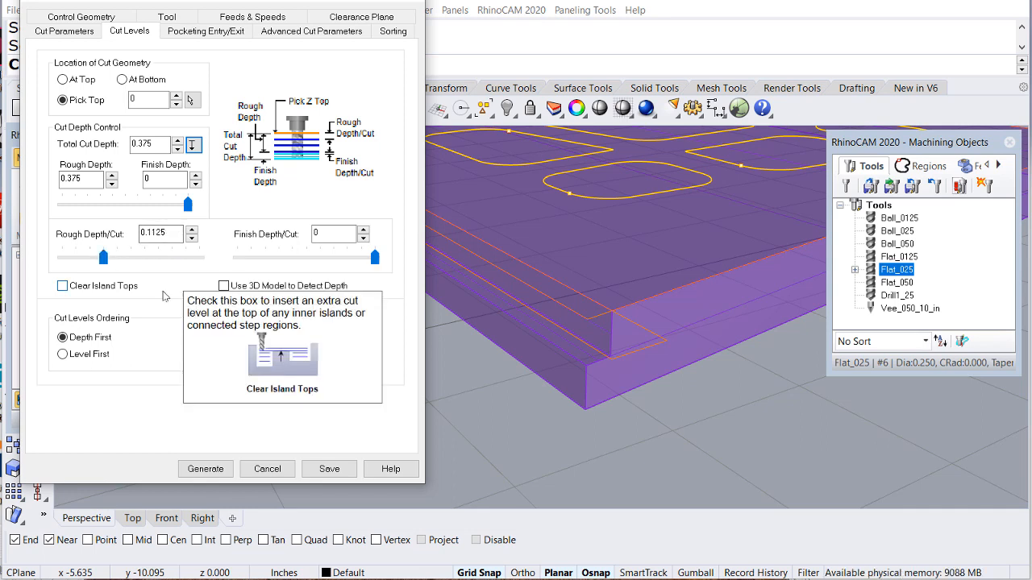
Step: Review the entry/exit and advanced cut settings, and set the pocket sorting to Minimum Distance Sort
click(203, 32)
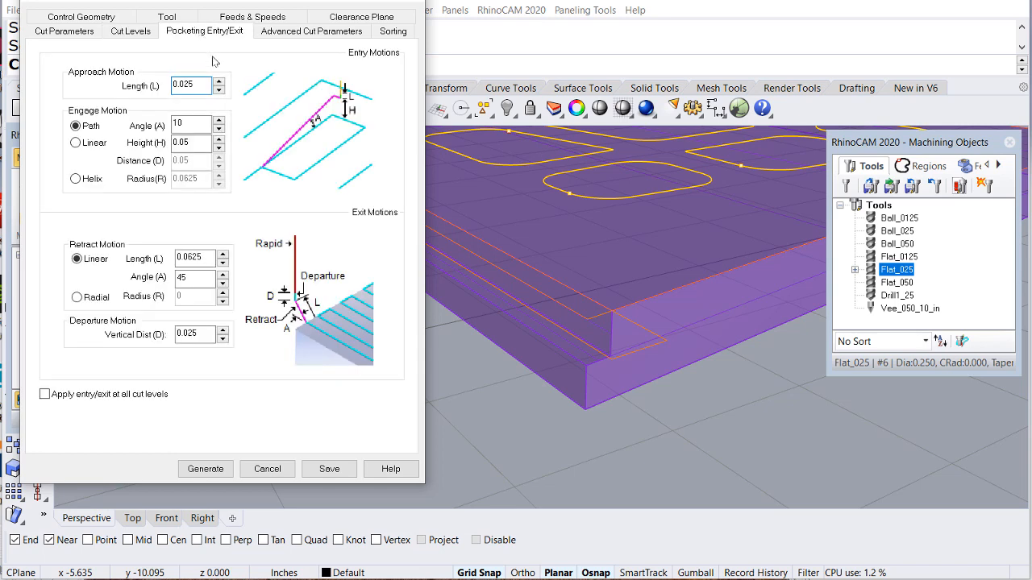
click(285, 33)
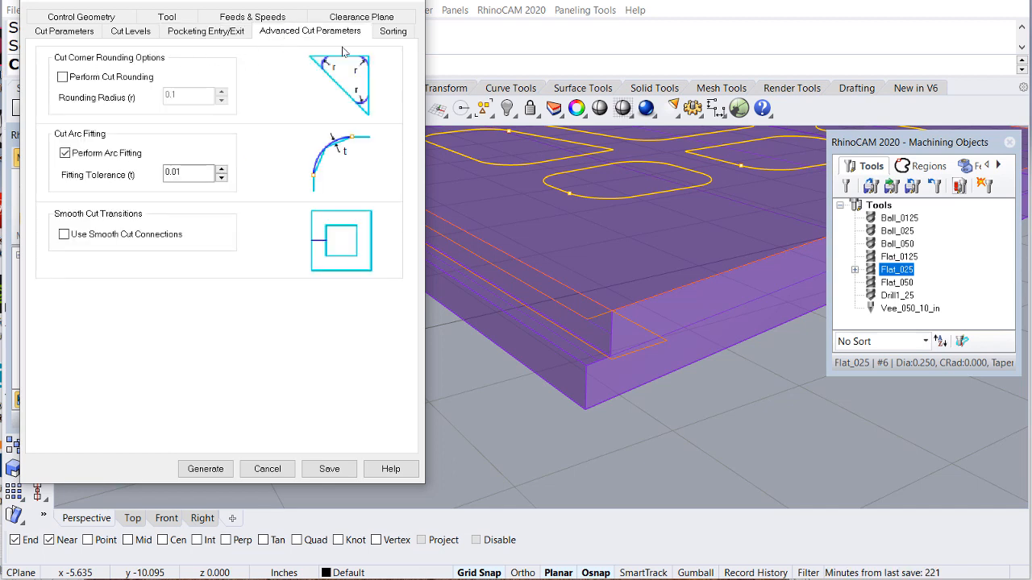
click(393, 32)
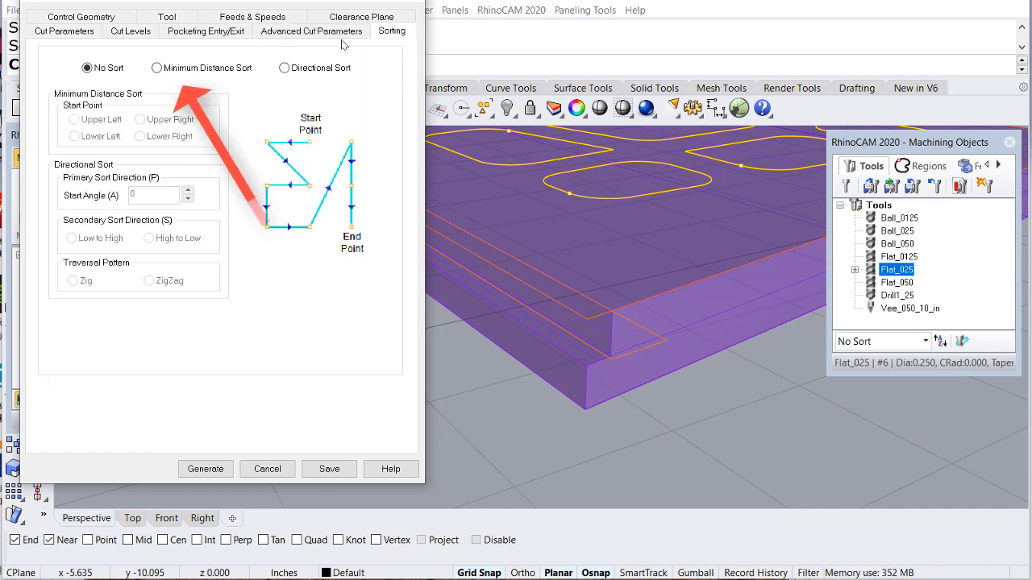
click(158, 69)
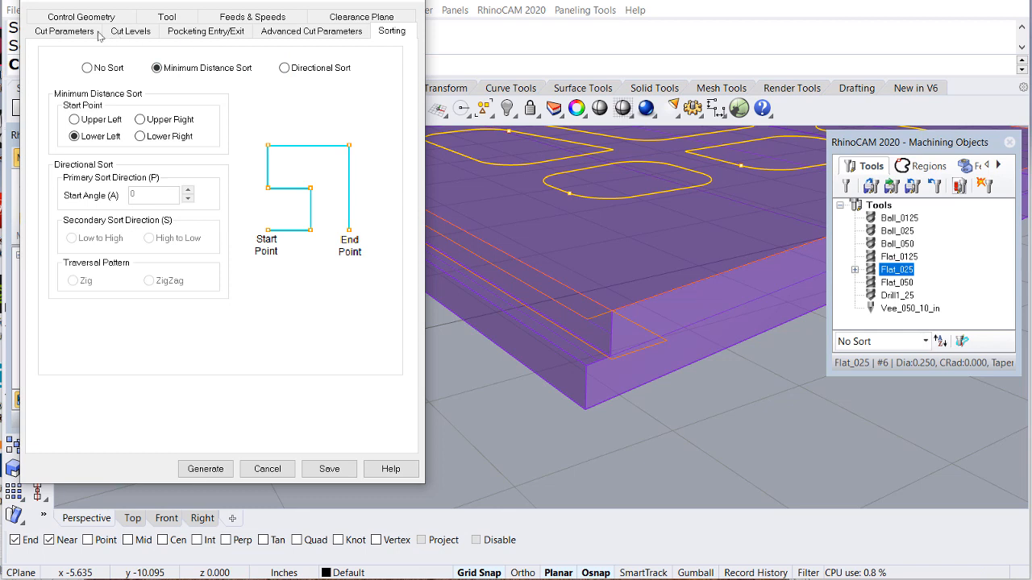
Step: Set the stock allowance to 0 in the cut parameters and generate the pocketing toolpath
click(62, 31)
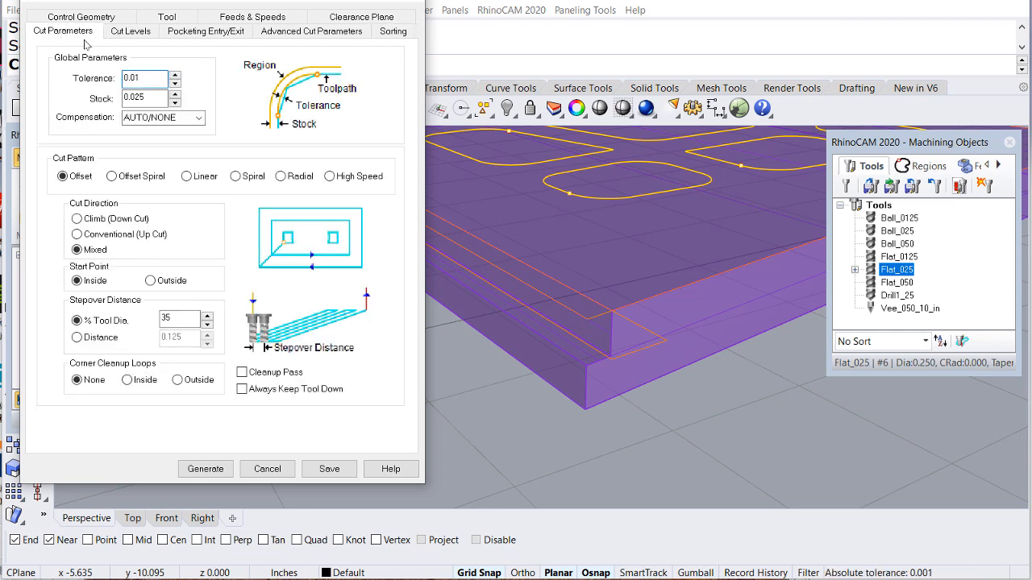
click(145, 79)
drag(144, 78, 136, 79)
key(Tab)
text(0)
click(145, 78)
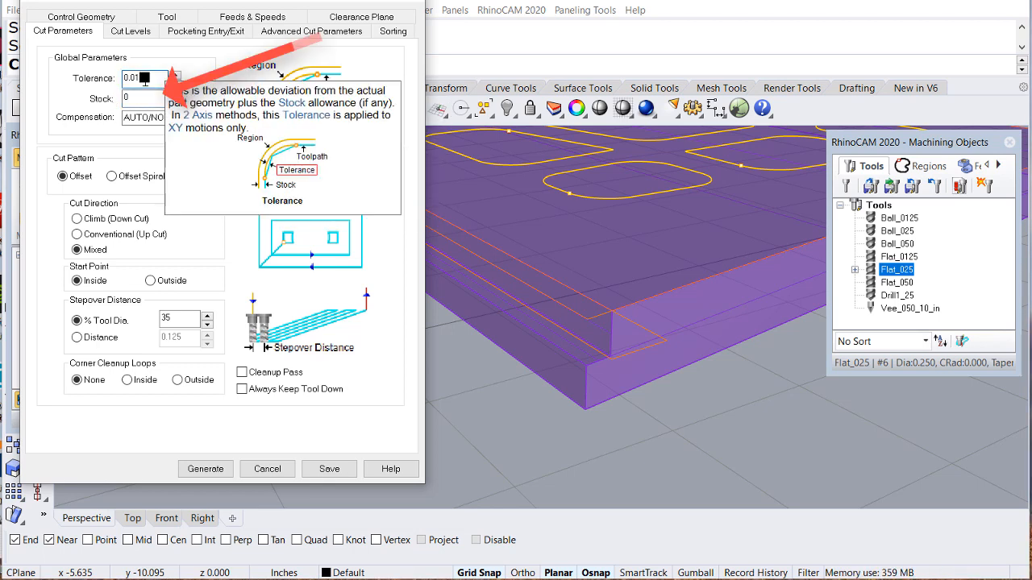
click(190, 471)
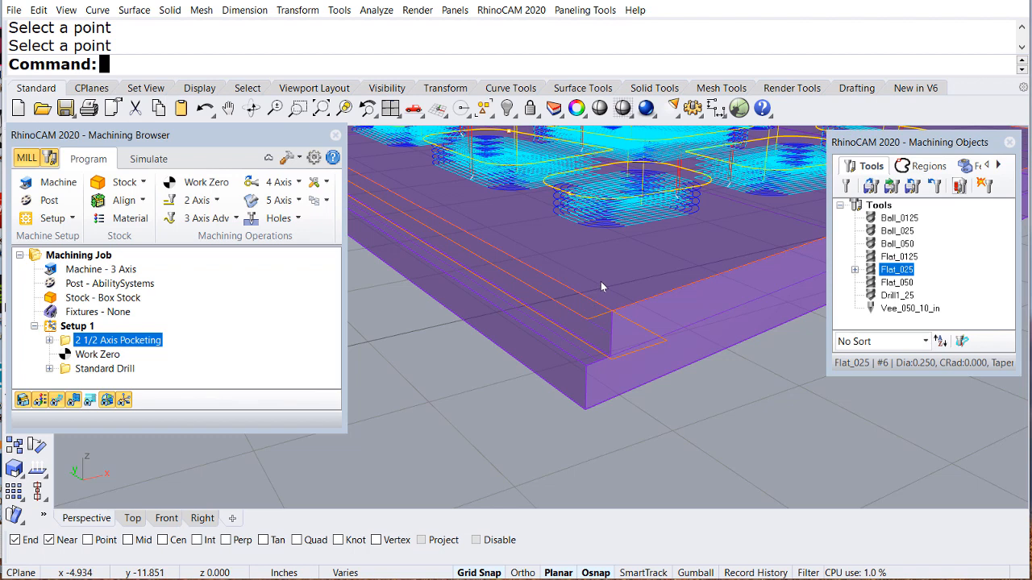
Step: Inspect the generated pocketing toolpath up close, and play its material removal simulation partway before stopping it
scroll(601, 285, up, 5)
scroll(545, 366, up, 3)
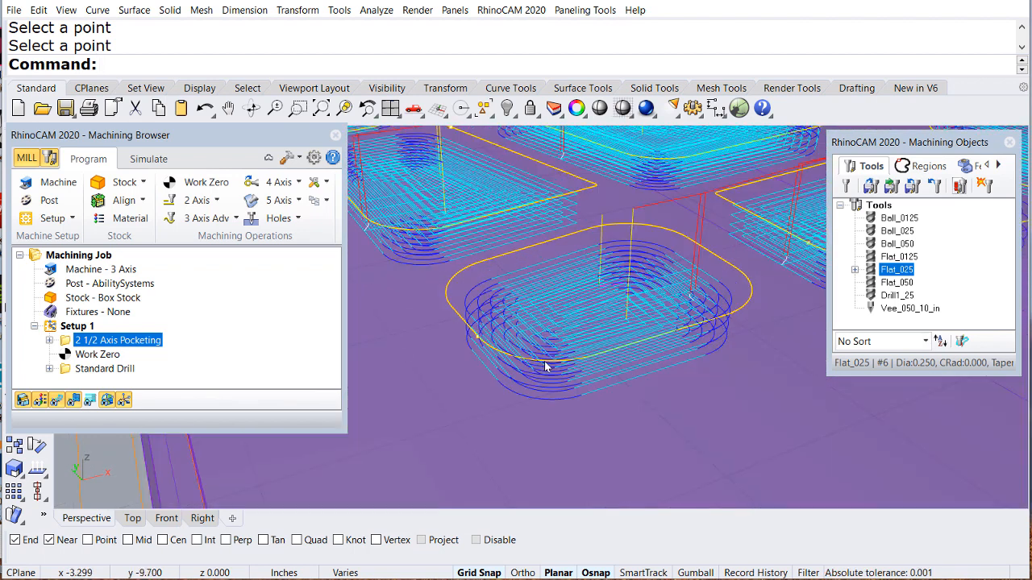
scroll(545, 367, up, 2)
scroll(556, 363, down, 8)
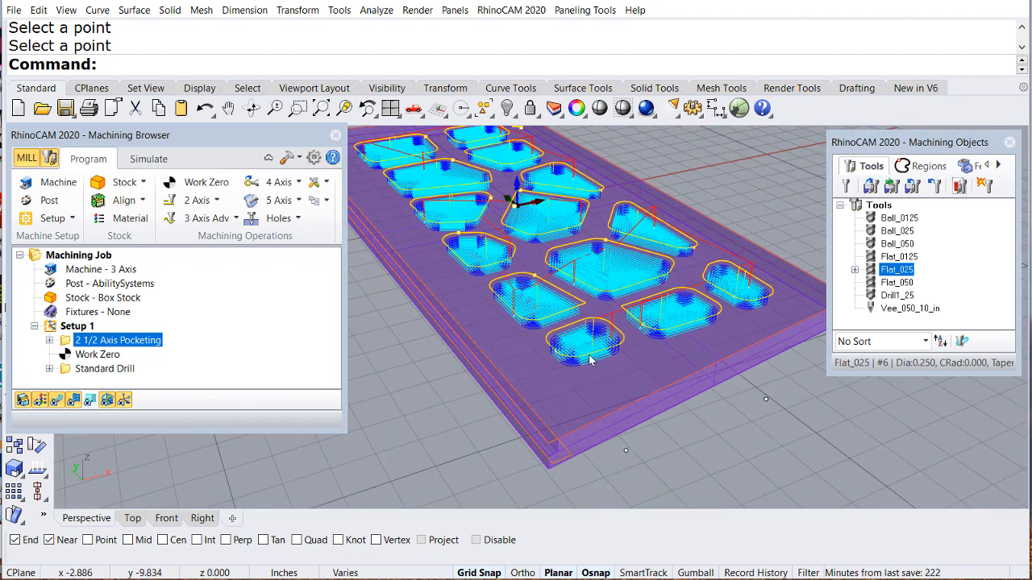
scroll(589, 361, up, 5)
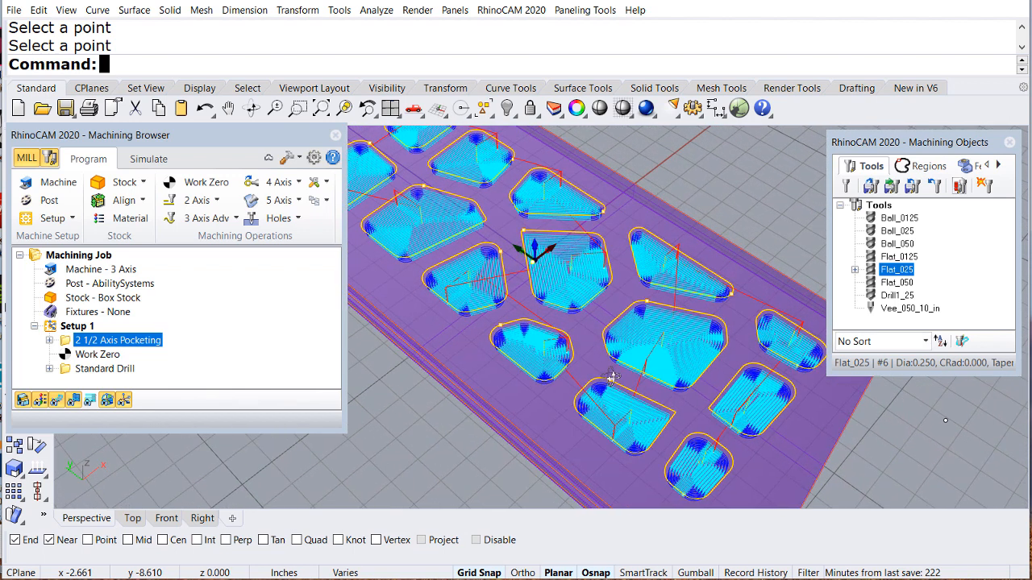
click(149, 161)
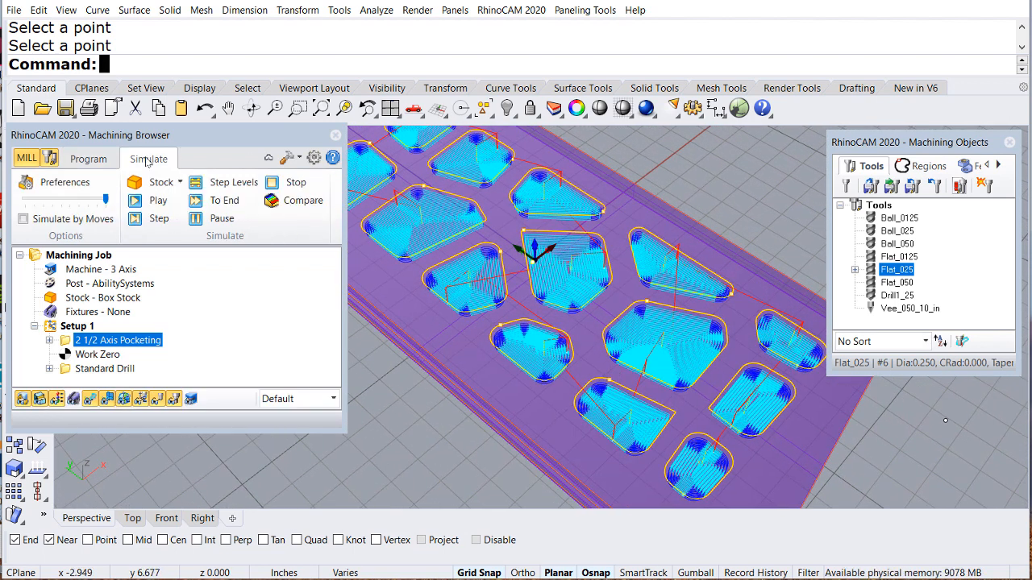
click(158, 202)
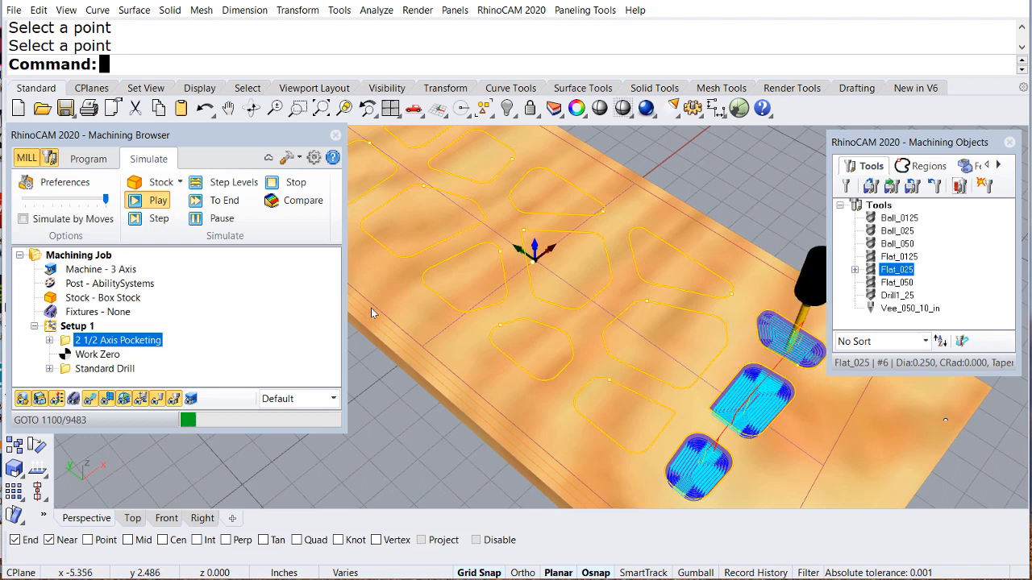
click(294, 184)
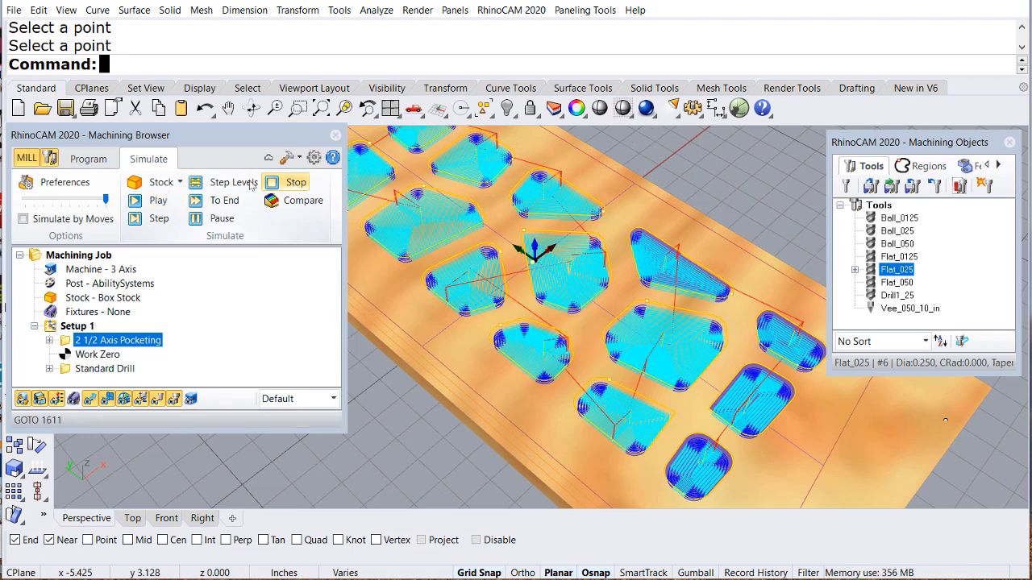
Step: Reorder the machining operations in Setup 1 so that 2 1/2 Axis Pocketing follows Standard Drill
click(91, 159)
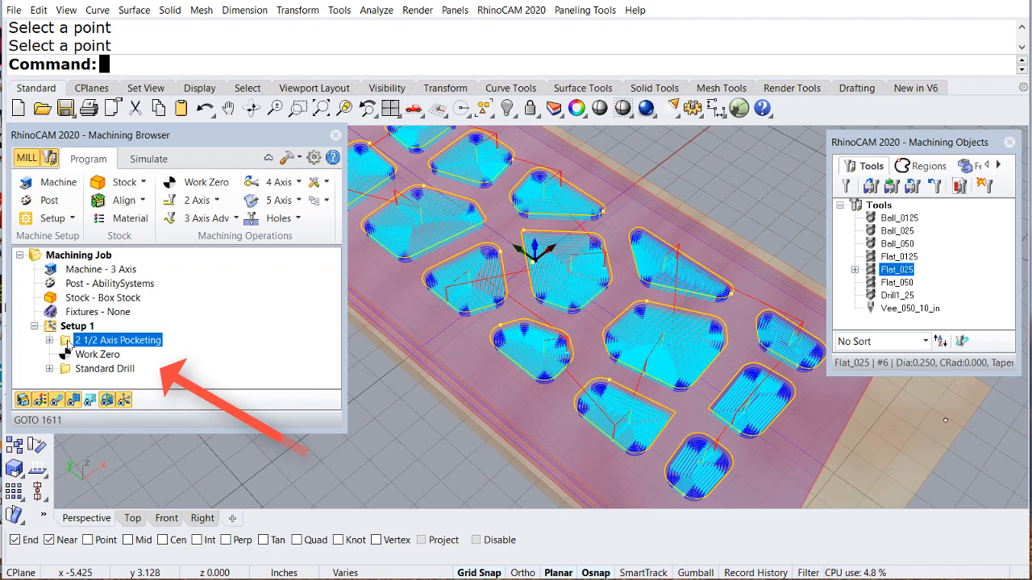
drag(68, 347, 115, 373)
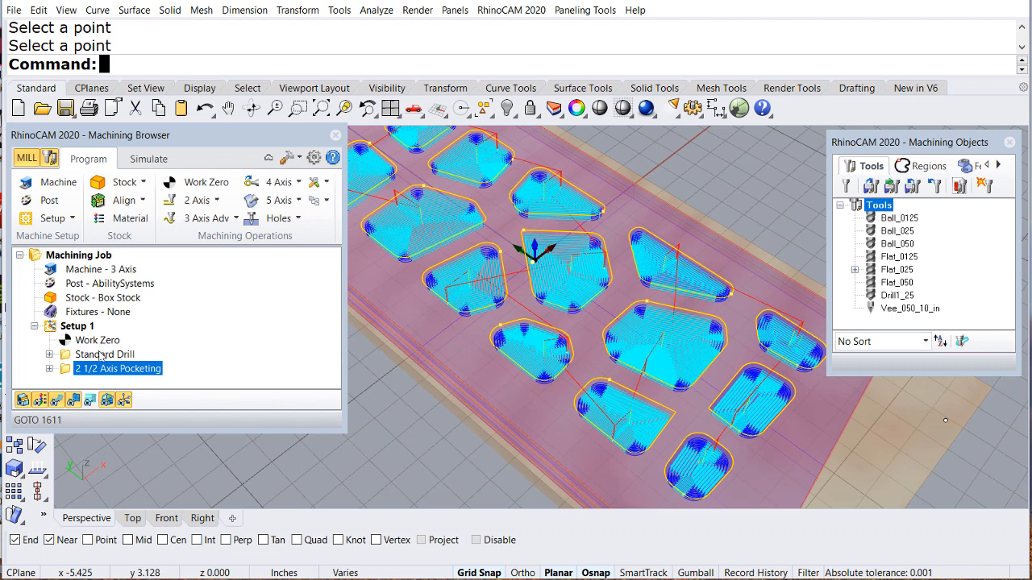
Step: Check the estimated machine time of the 2 1/2 Axis Pocketing operation in its operation information
right_click(113, 372)
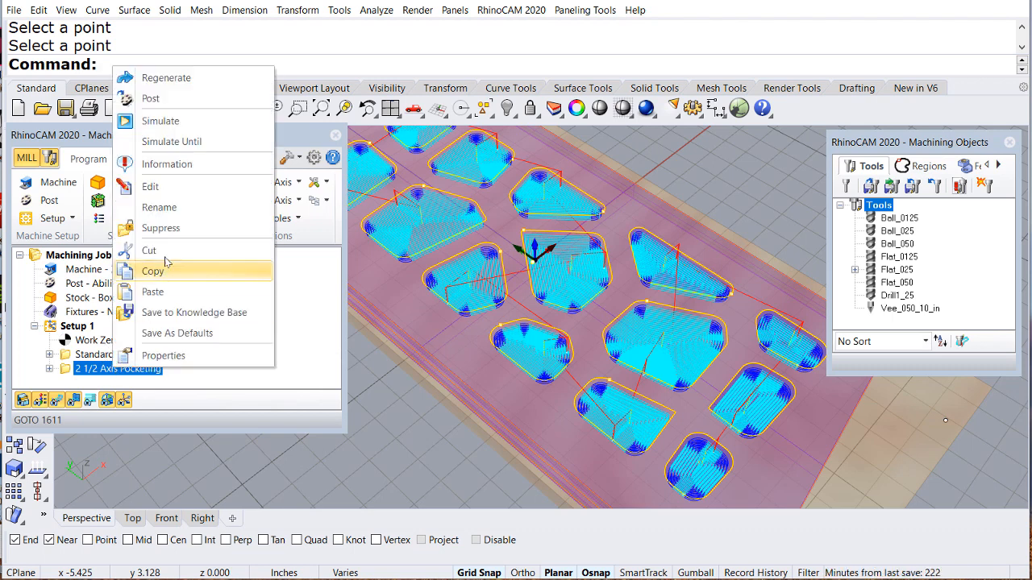
click(167, 164)
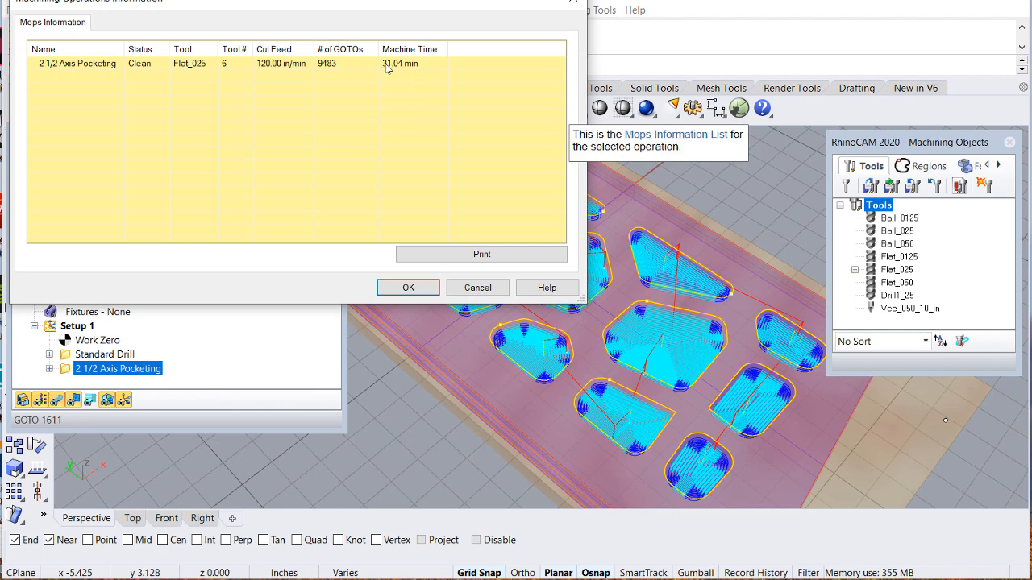
click(409, 288)
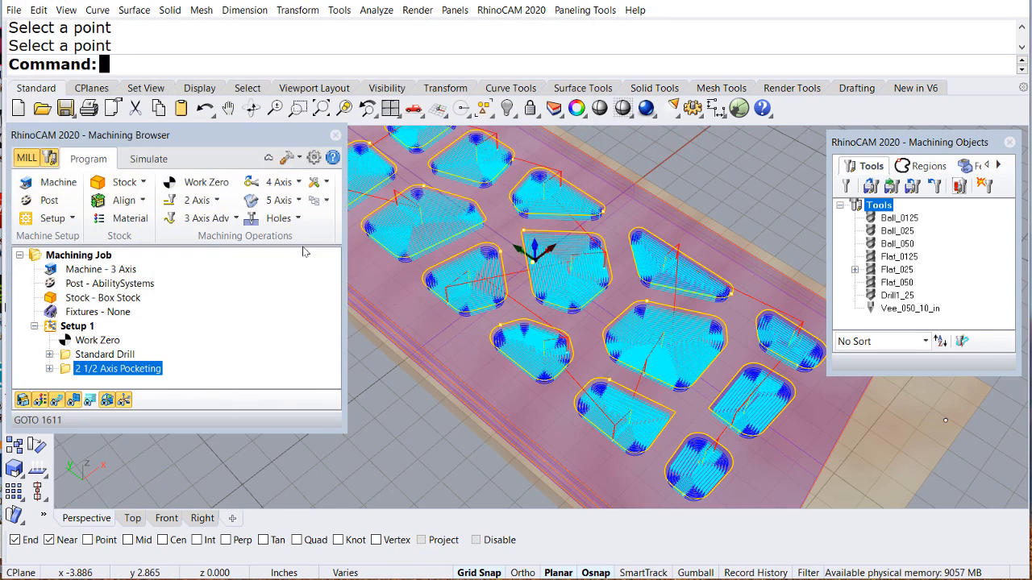
Step: Change the pocketing operation's cut pattern to Offset Spiral and regenerate the toolpath
double_click(67, 373)
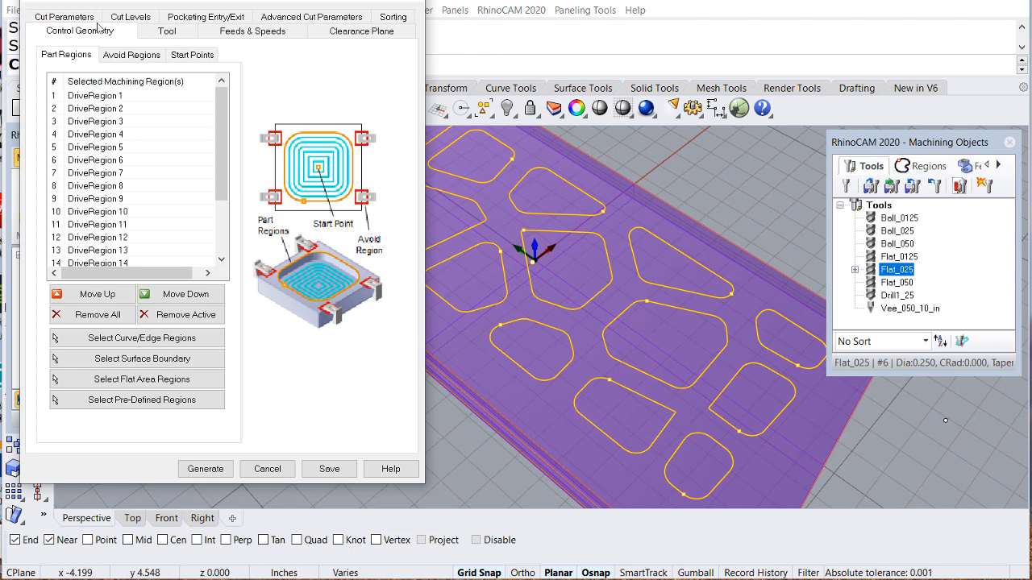
click(78, 20)
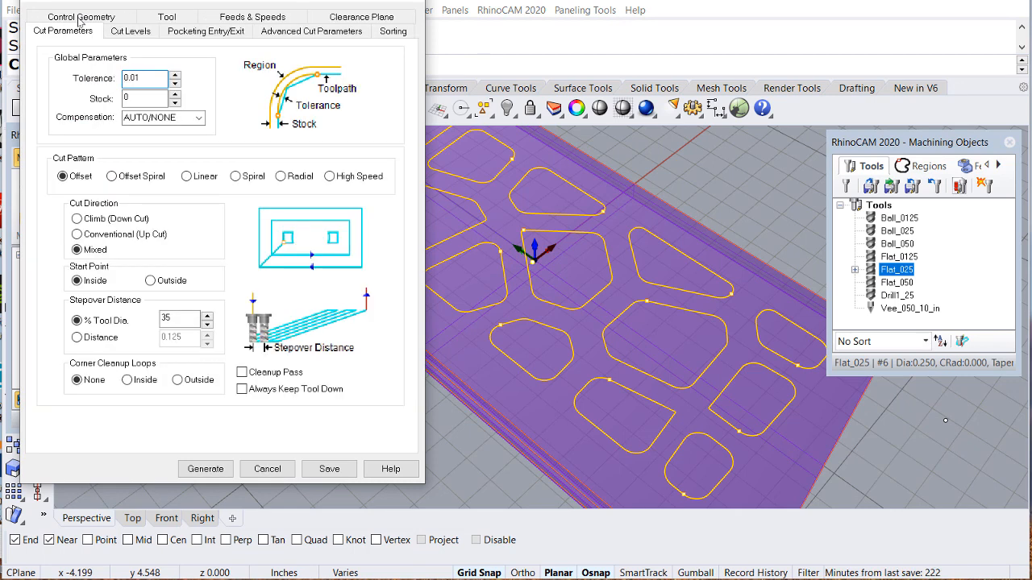
click(114, 179)
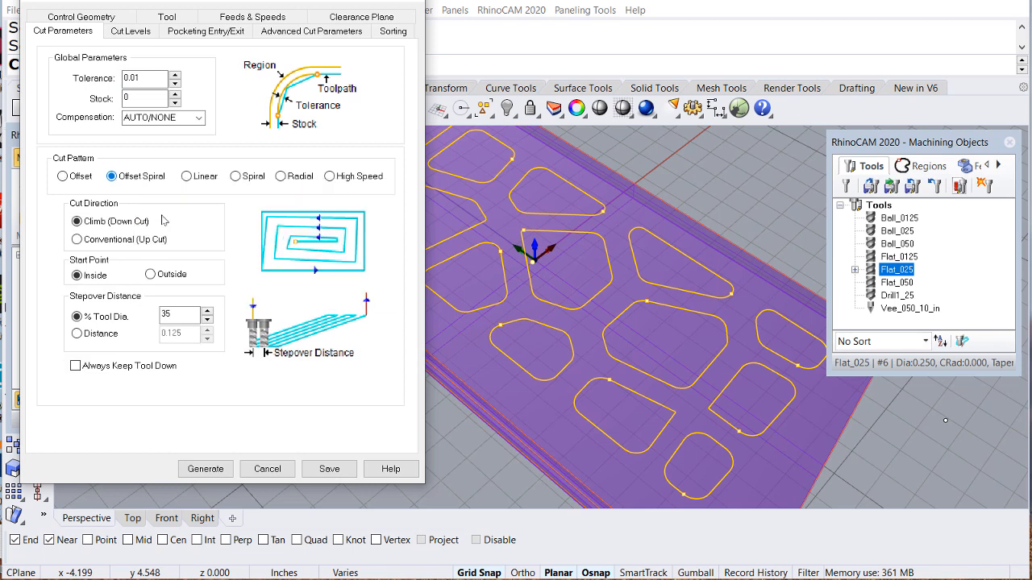
click(206, 469)
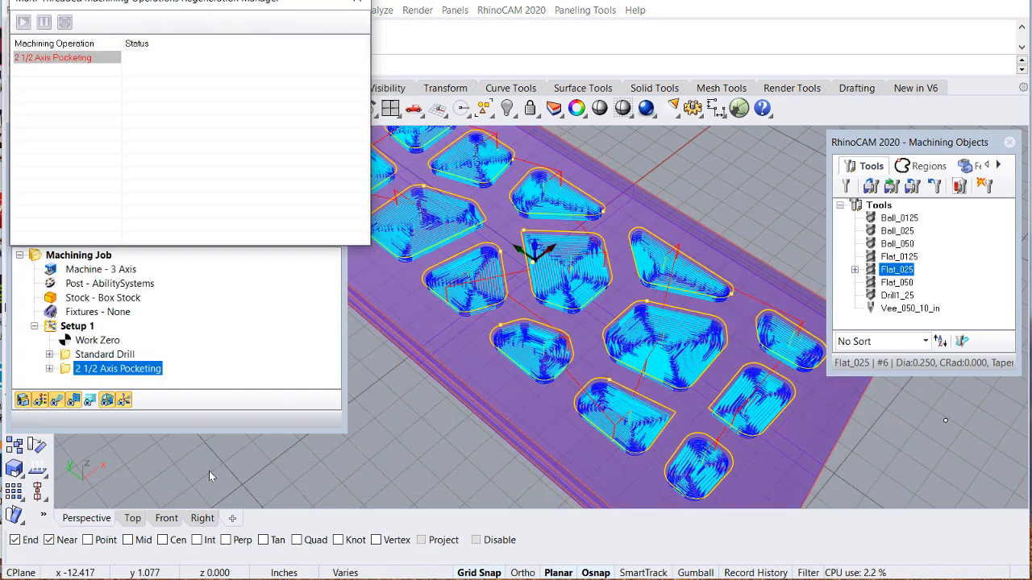
Step: Check the machine time of the pocketing operation with the Offset Spiral pattern
right_click(102, 368)
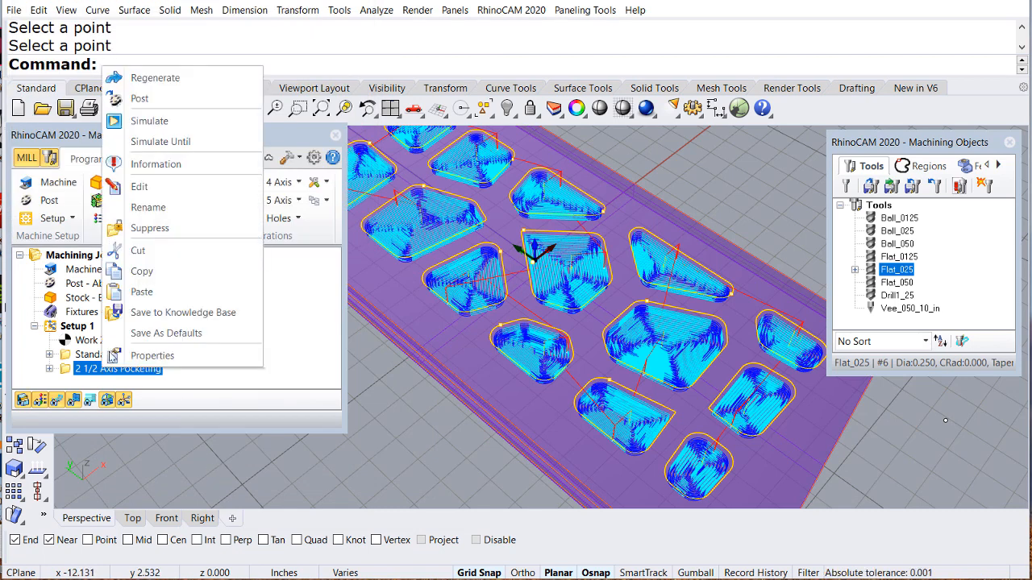
click(153, 164)
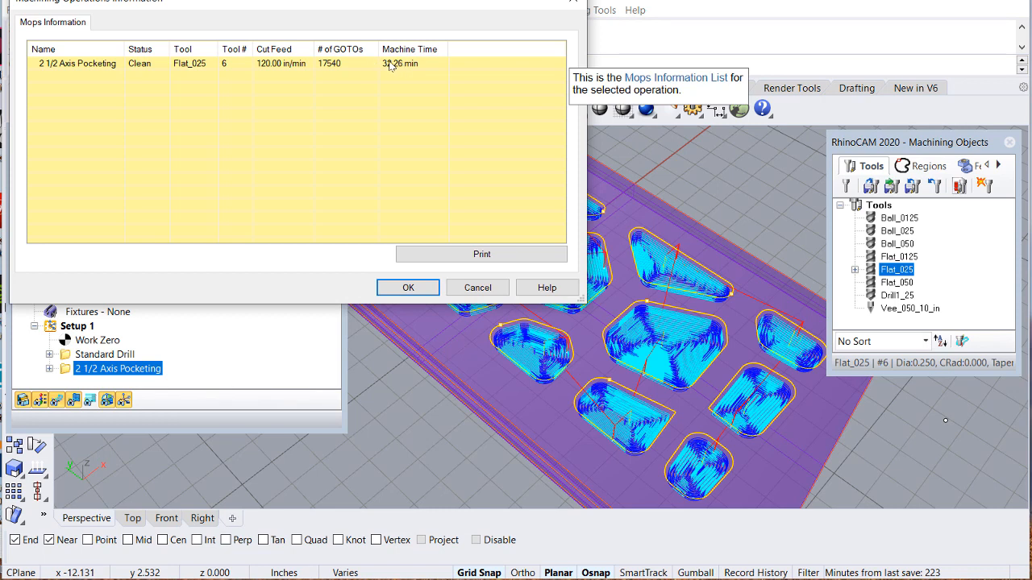
click(405, 288)
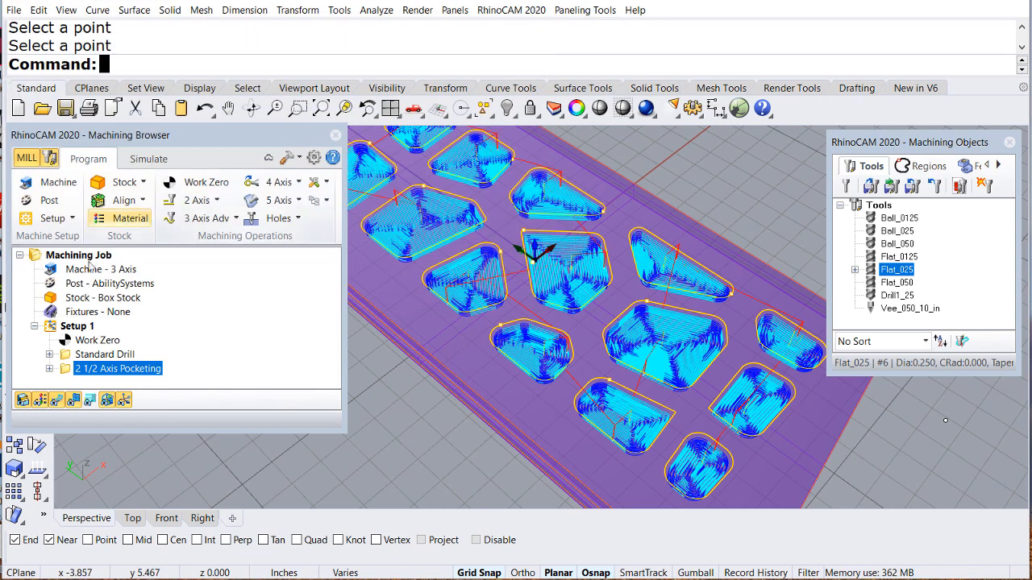
Step: Try the Linear cut pattern for the pocketing operation and regenerate the toolpath
double_click(67, 373)
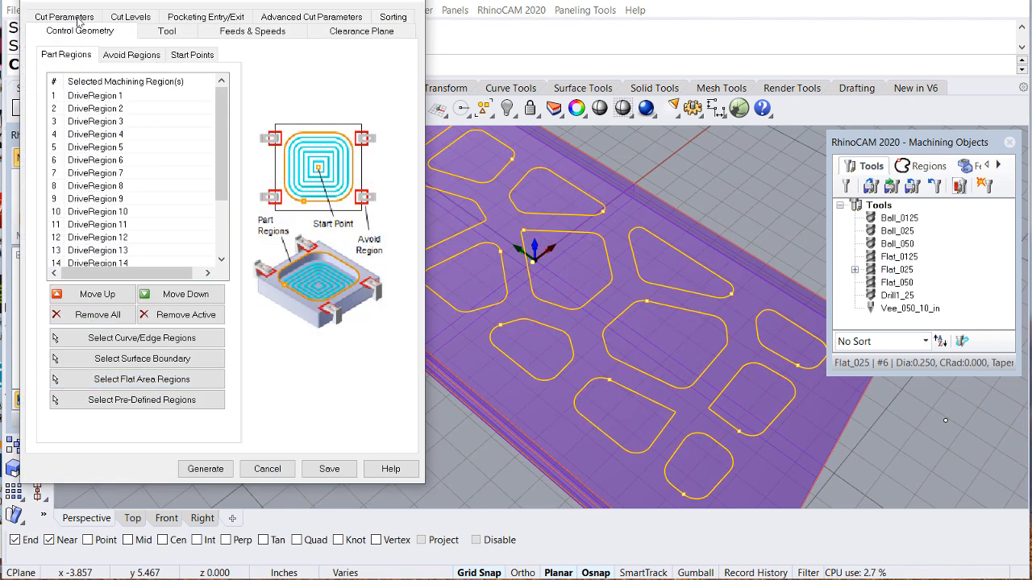
click(76, 17)
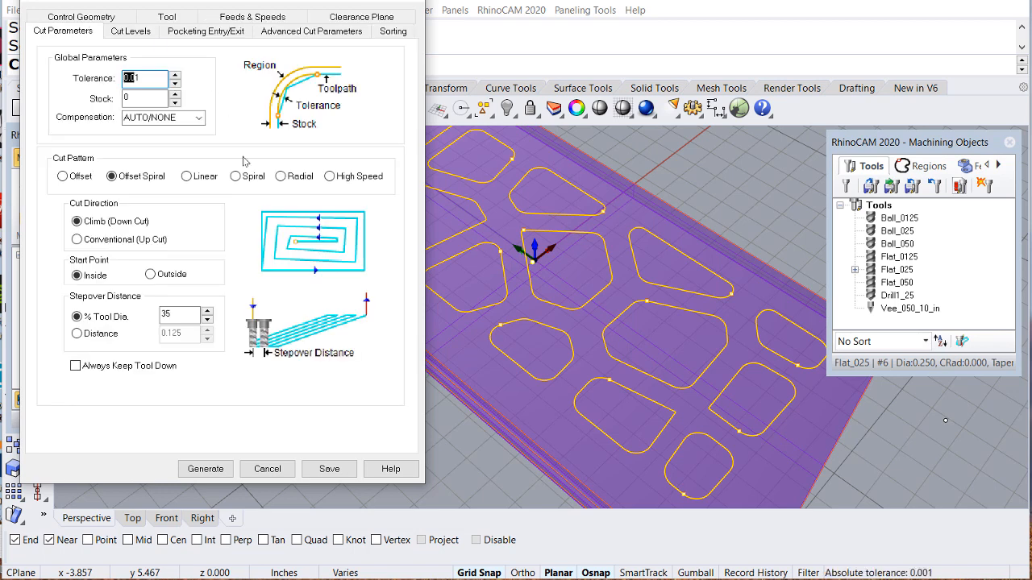
click(188, 177)
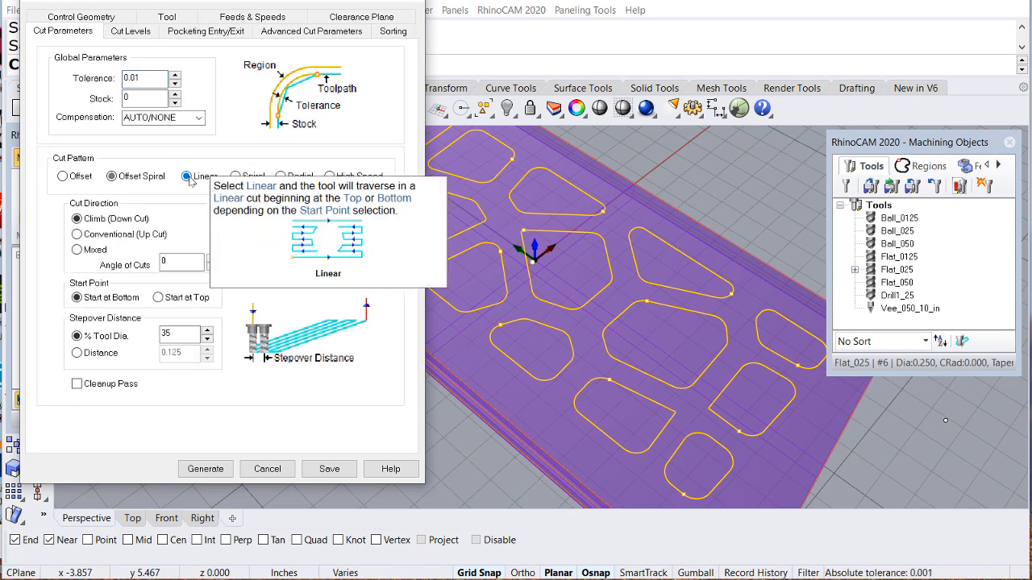
click(214, 472)
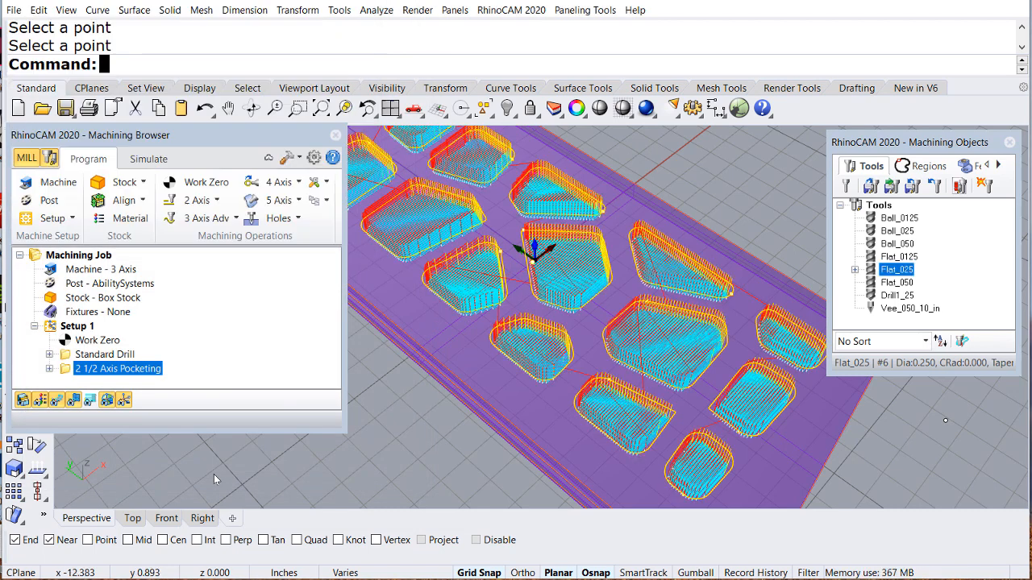
Step: Examine the Linear toolpath's retract moves up close and check the operation's machine time
scroll(614, 428, up, 5)
scroll(614, 427, up, 3)
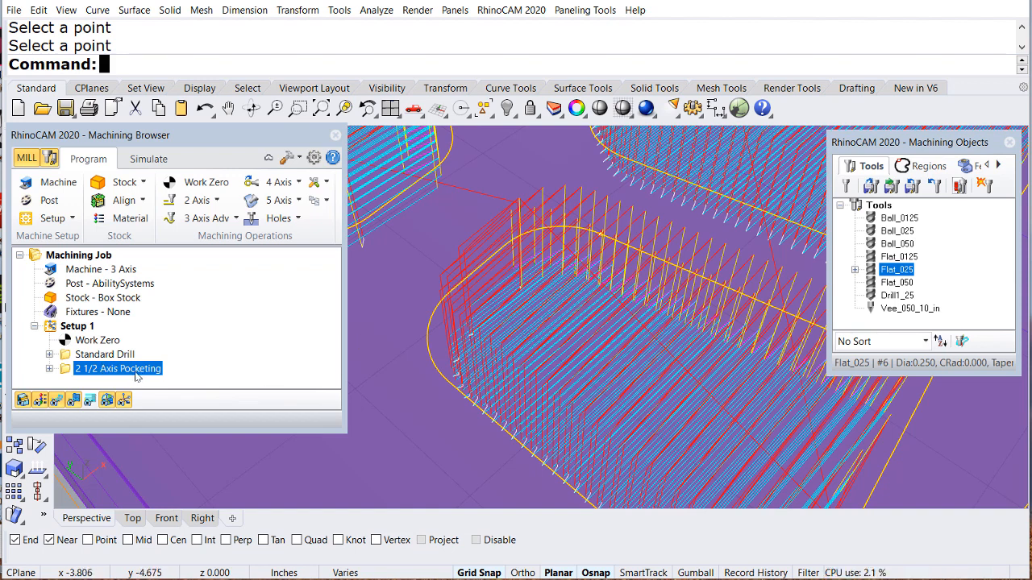
right_click(137, 375)
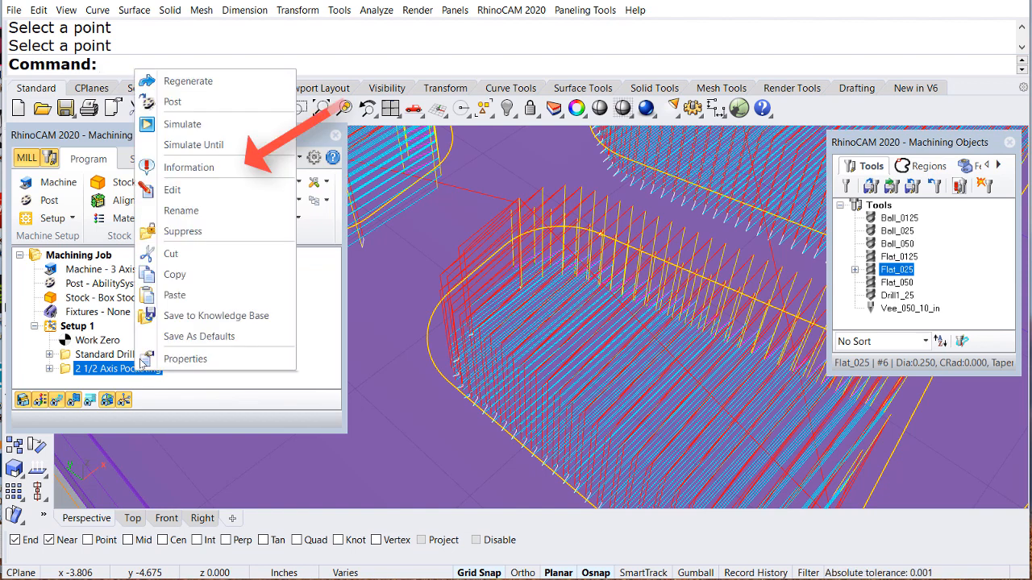
click(180, 167)
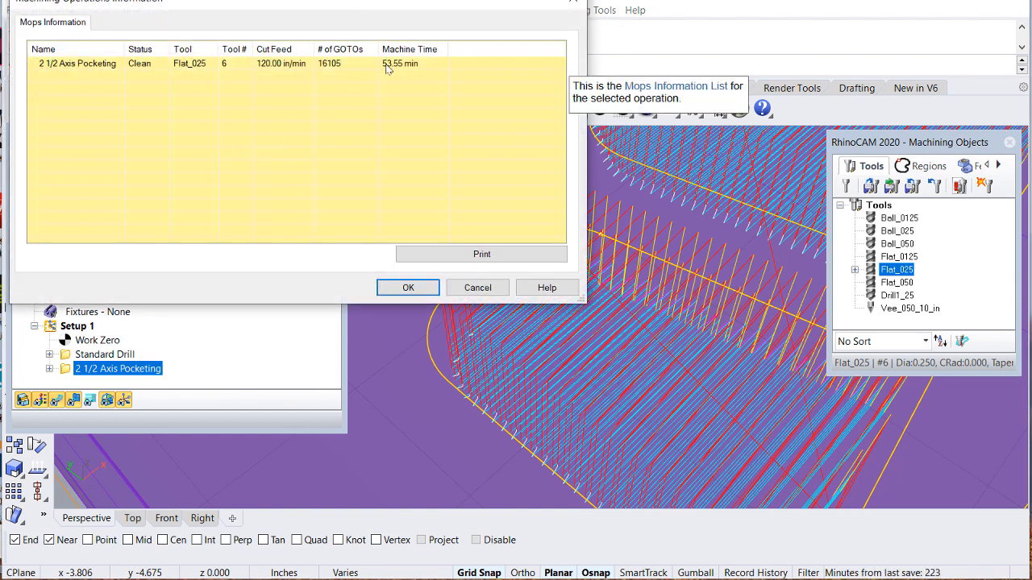
click(407, 288)
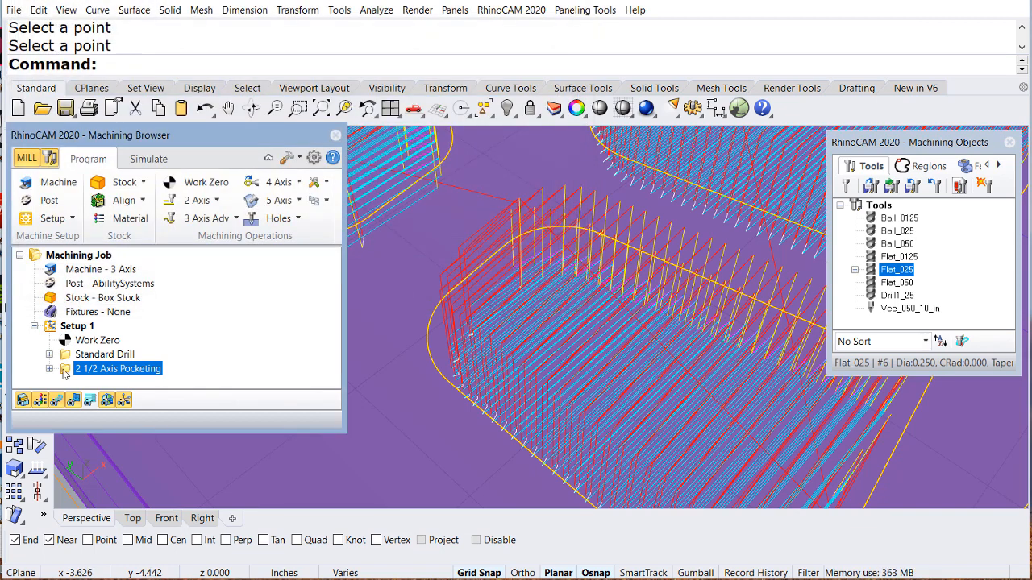
Step: Set the pocketing cut pattern back to Offset Spiral and regenerate the toolpath
double_click(117, 368)
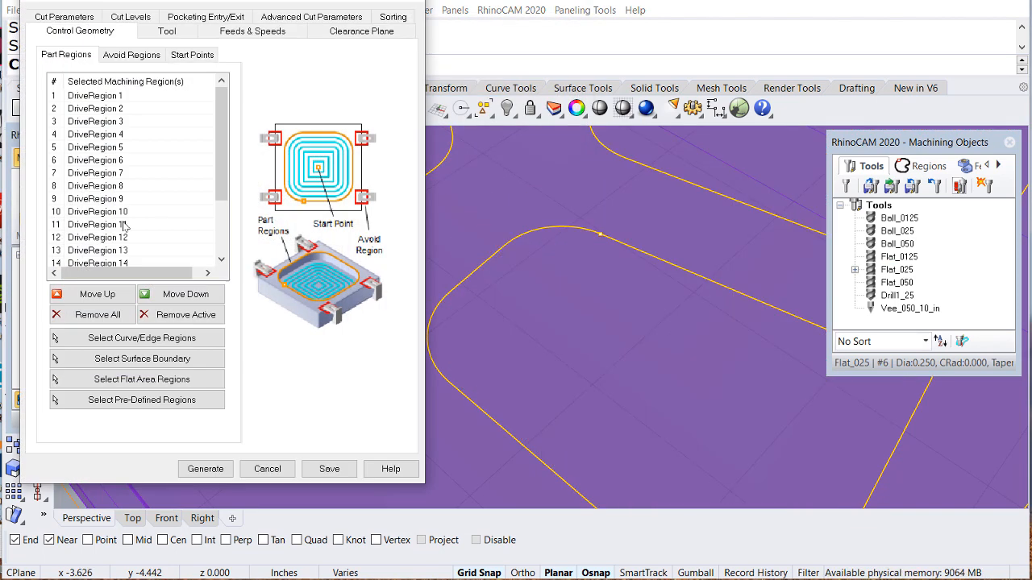
click(81, 19)
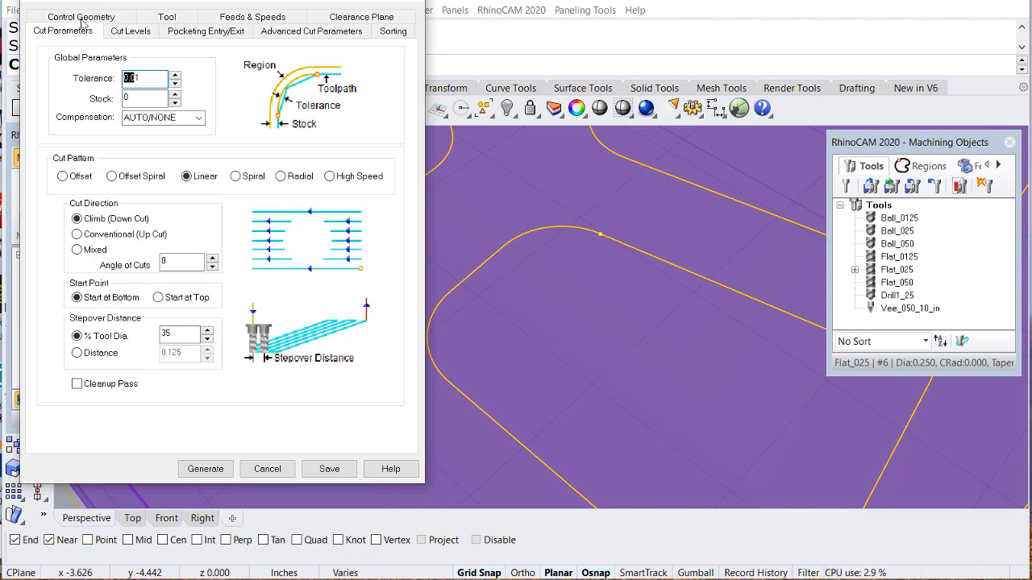
click(113, 177)
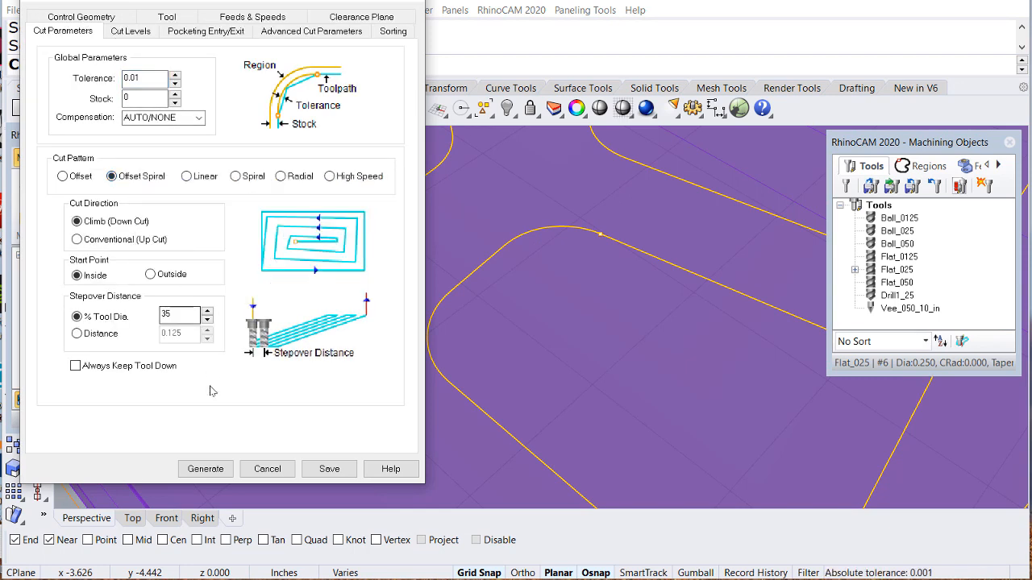
click(205, 468)
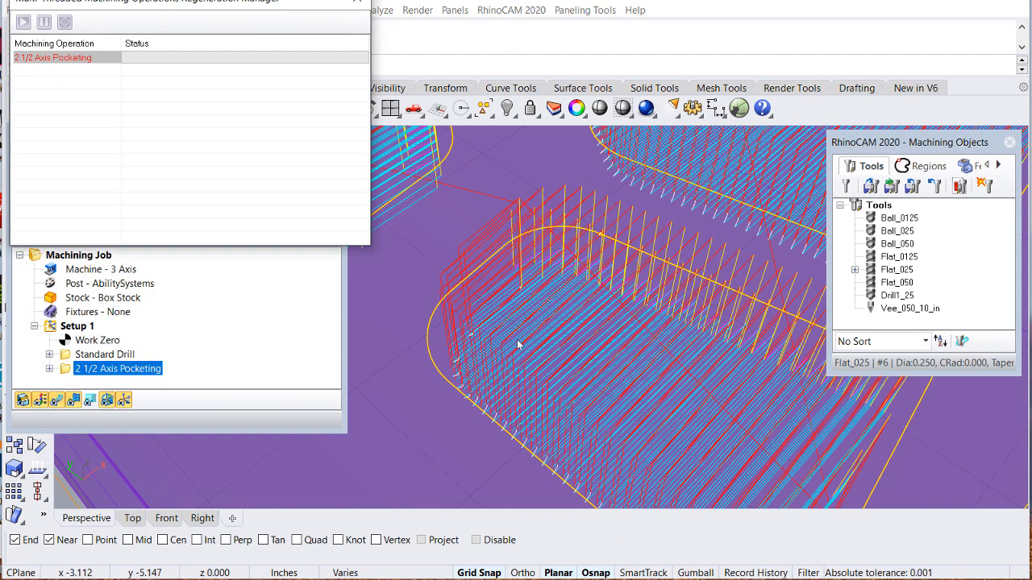
Step: Simulate the pocketing operation through to the end and hide the toolpath display
scroll(568, 343, down, 8)
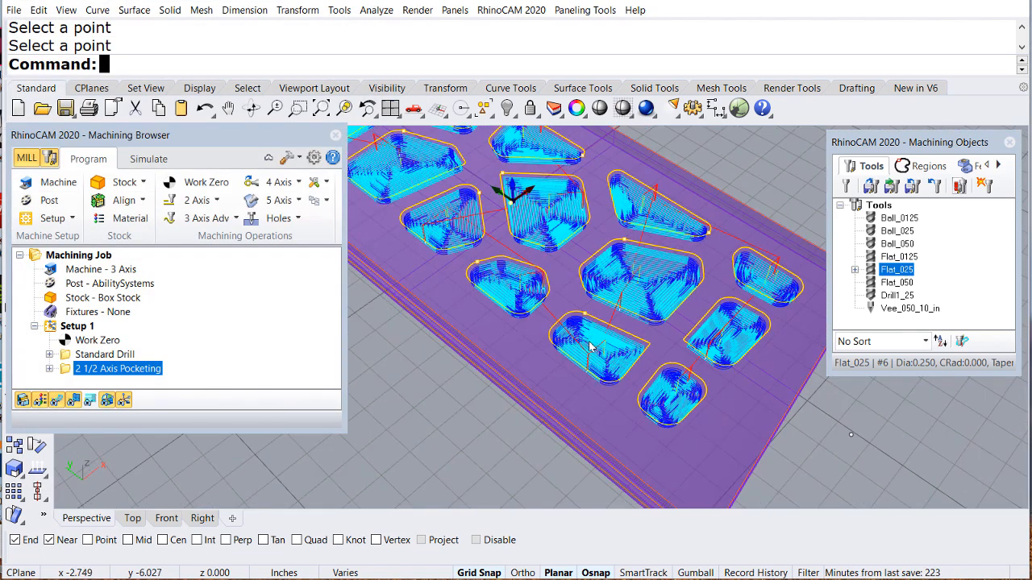
scroll(591, 346, down, 3)
scroll(569, 264, up, 5)
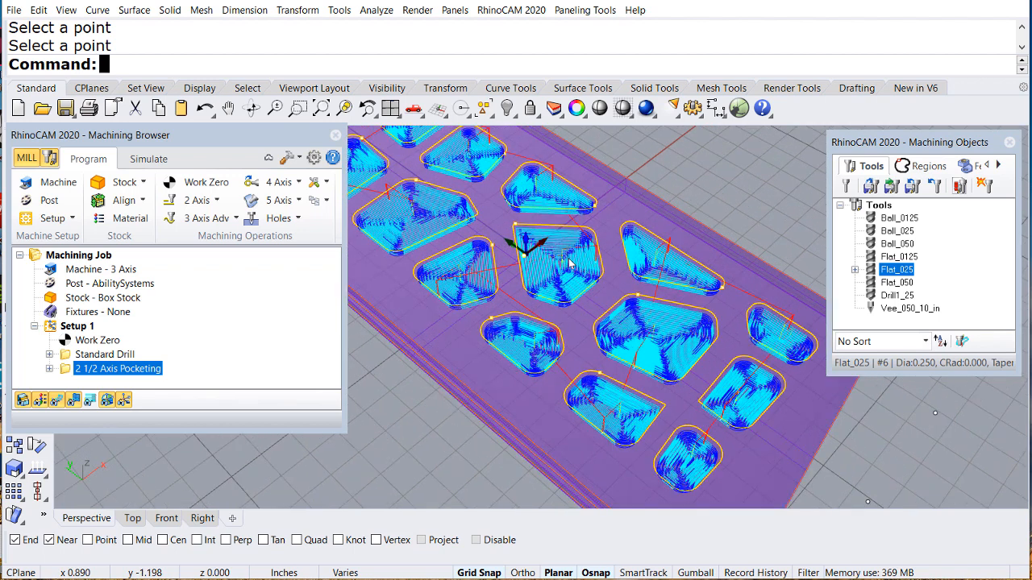
click(138, 159)
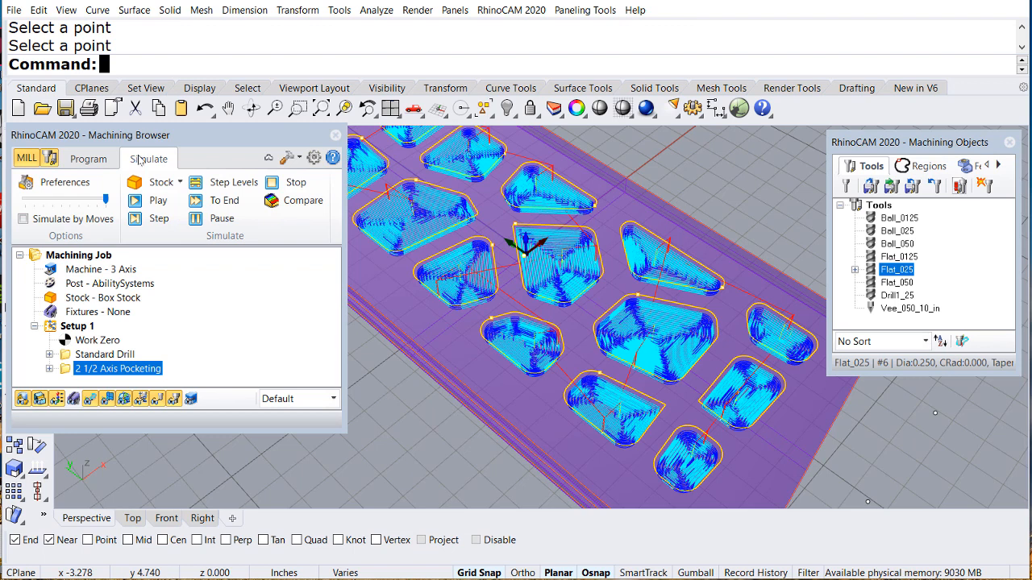
click(224, 201)
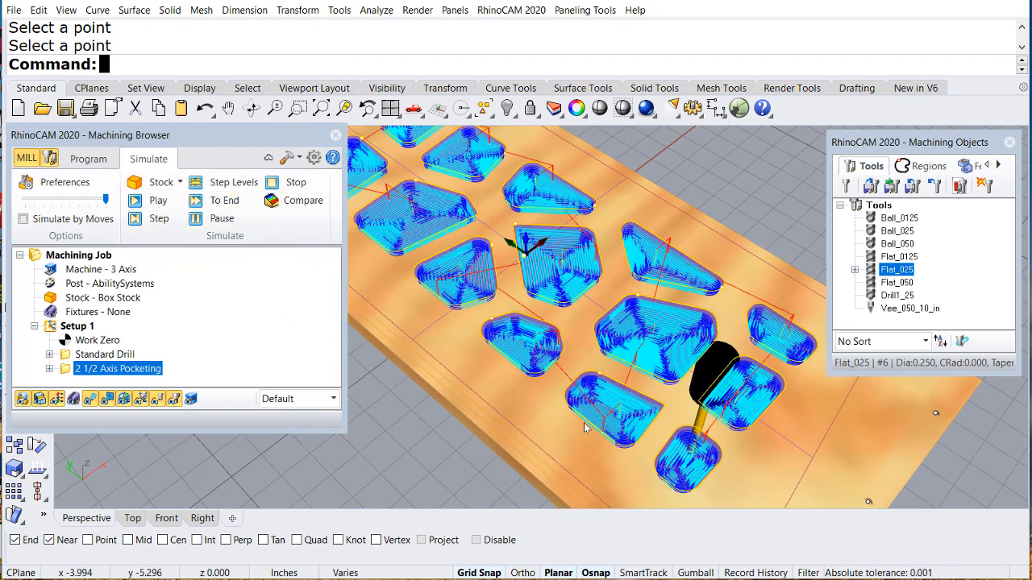
click(90, 398)
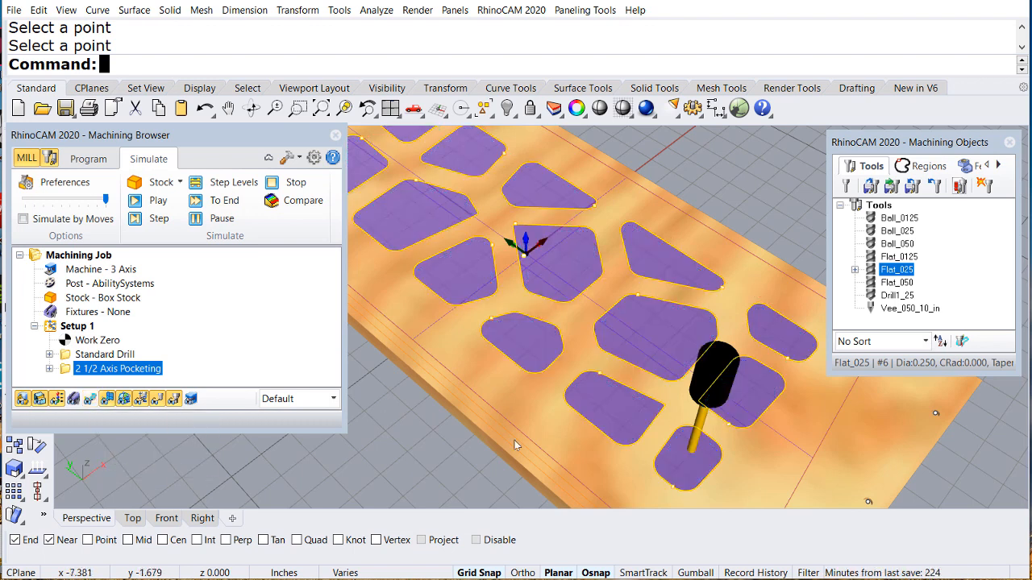
Step: Hide the part geometry and inspect the pockets cut into the simulated stock from several angles
right_drag(386, 419, 751, 445)
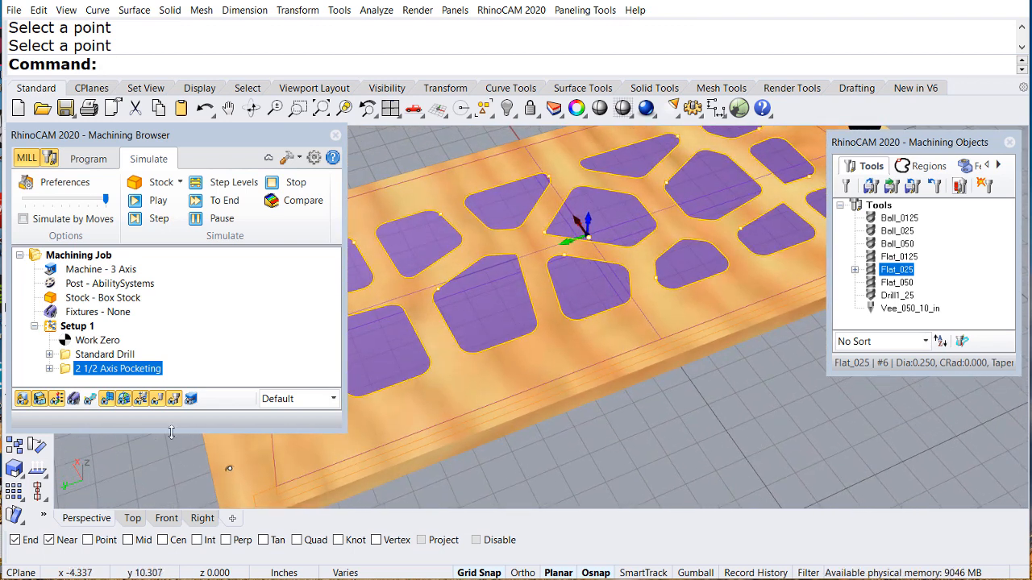
click(22, 400)
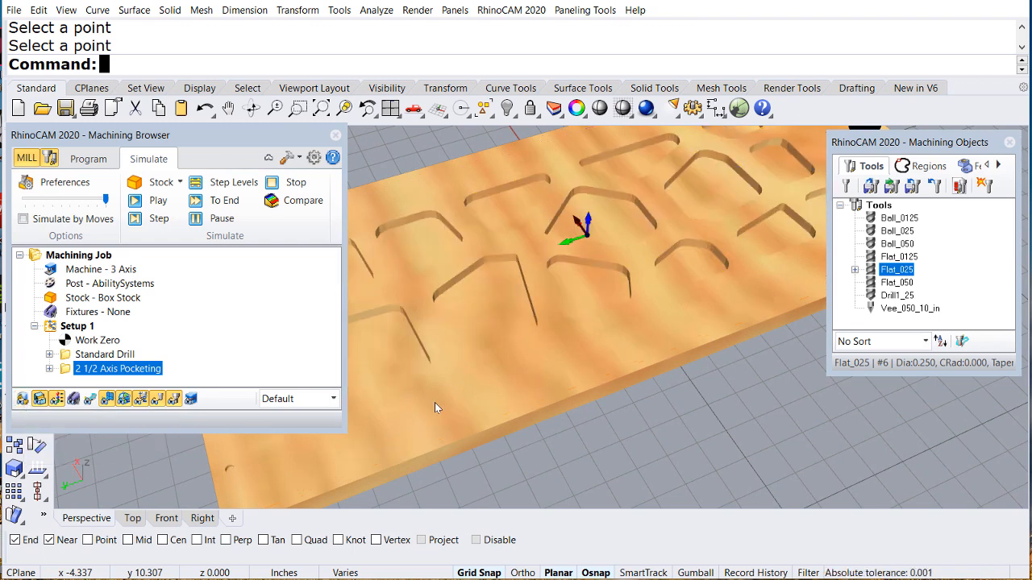
right_drag(653, 339, 556, 366)
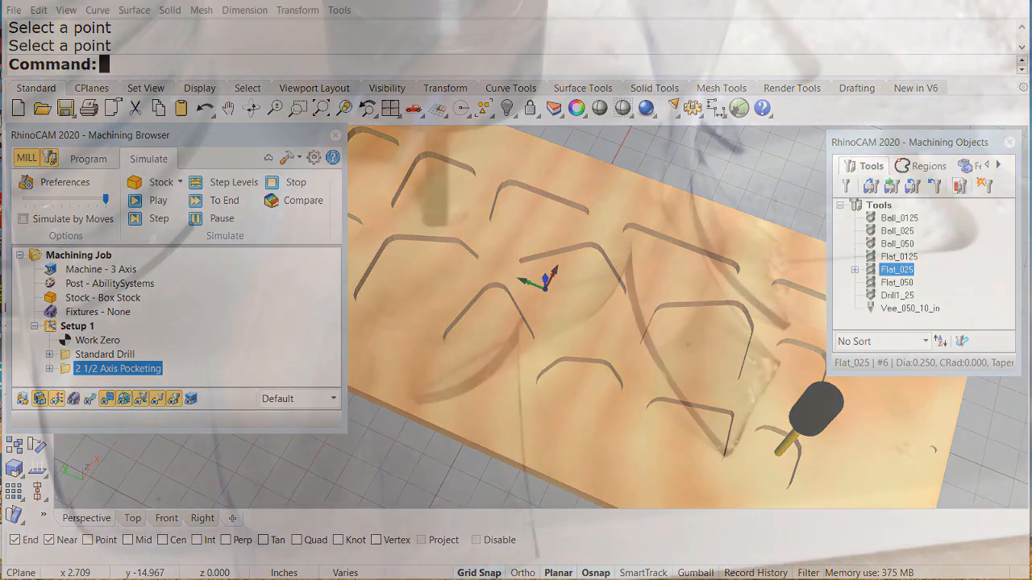